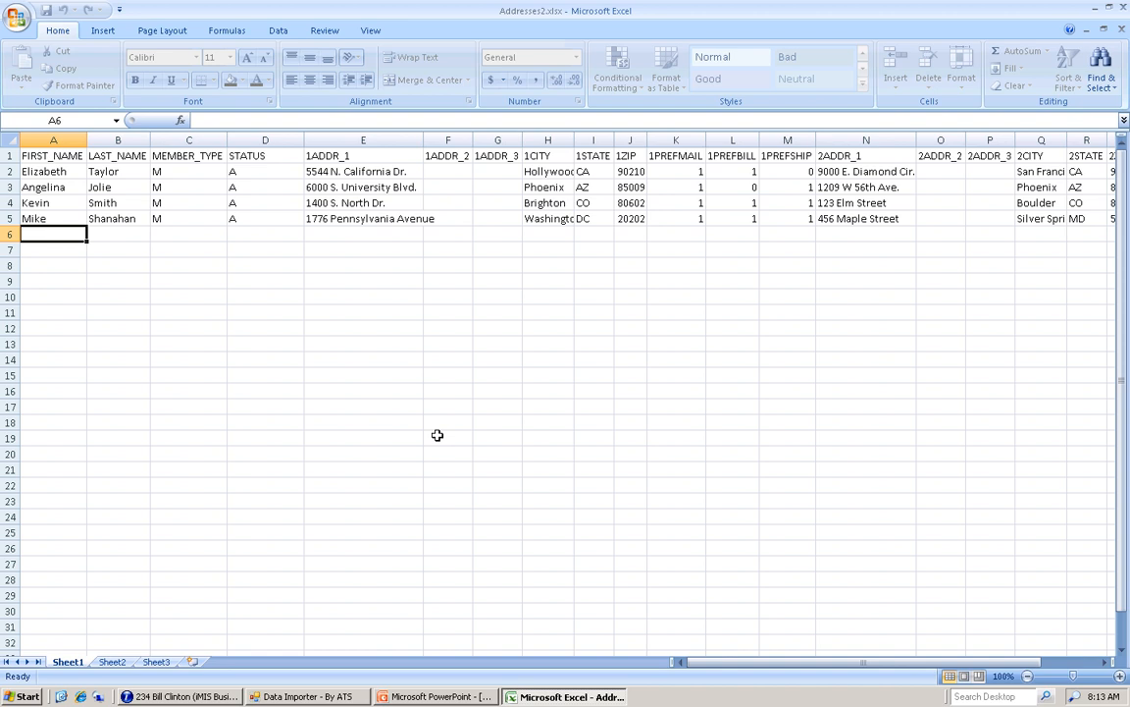
Step: Review the column headings from FIRST_NAME through 1PREFMAIL and the records listed in the first column of the address spreadsheet
key("ctrl+Home")
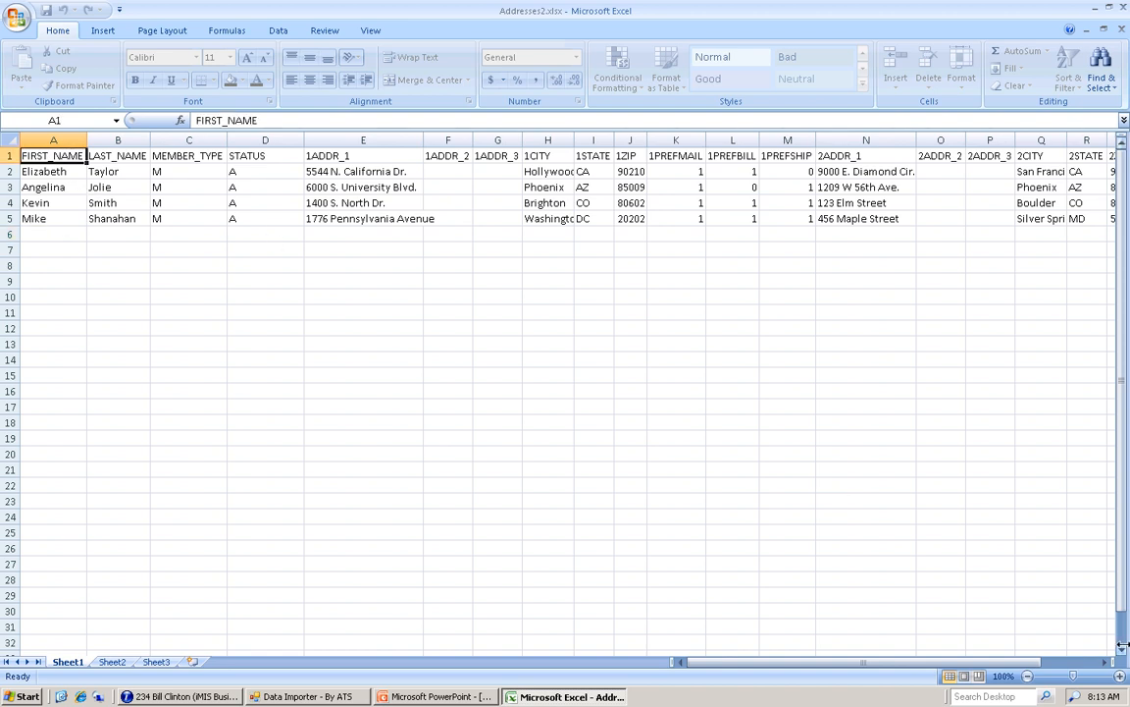
key("Right")
key("Right")
key("Right")
key("Right")
key("Right")
key("Right")
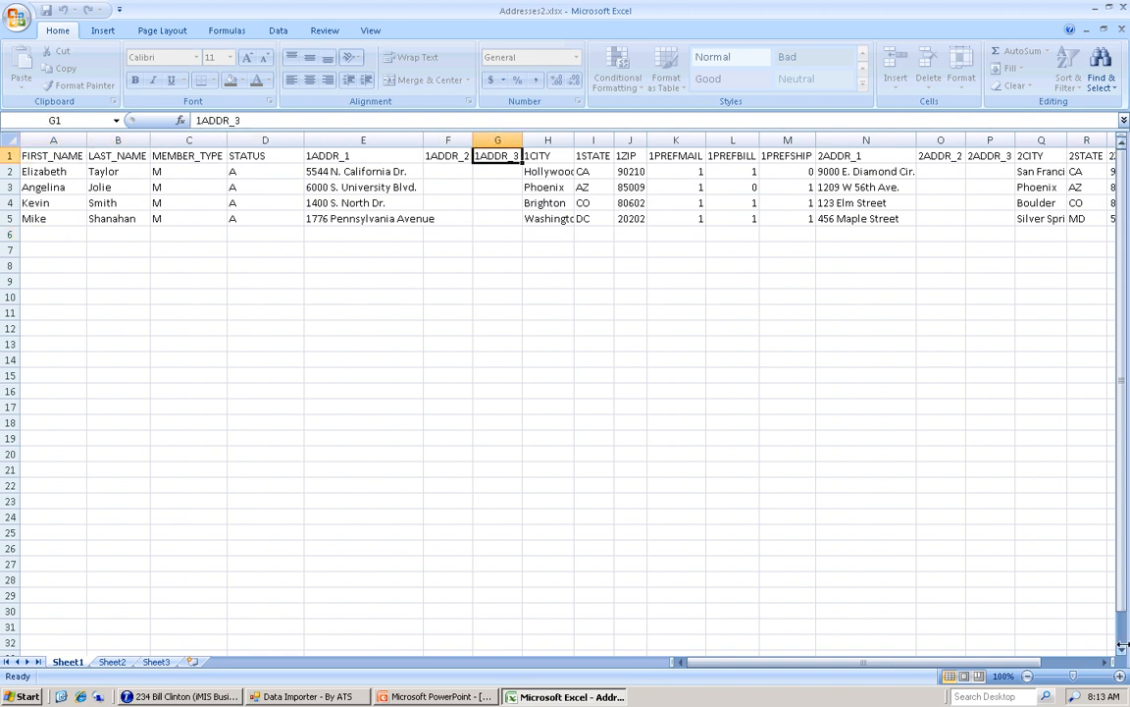
key("Right")
key("Right")
key("Right")
key("Right")
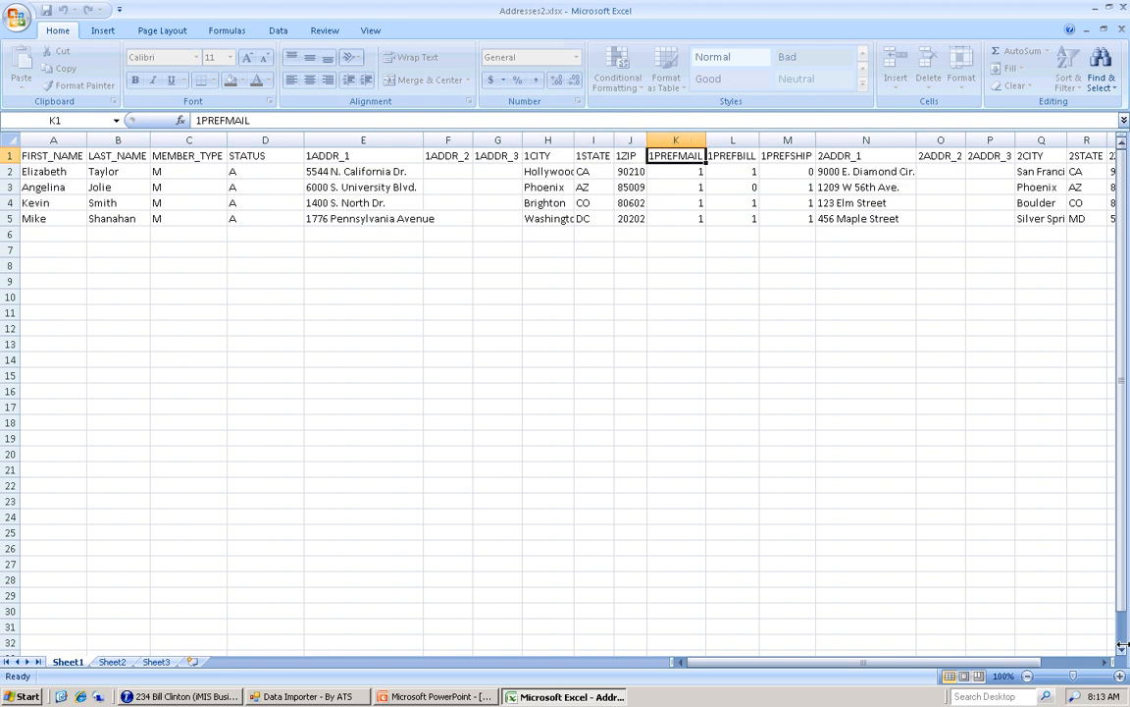
key("Left")
key("Left")
key("Left")
key("Left")
key("Left")
key("Left")
key("Left")
key("Left")
key("Left")
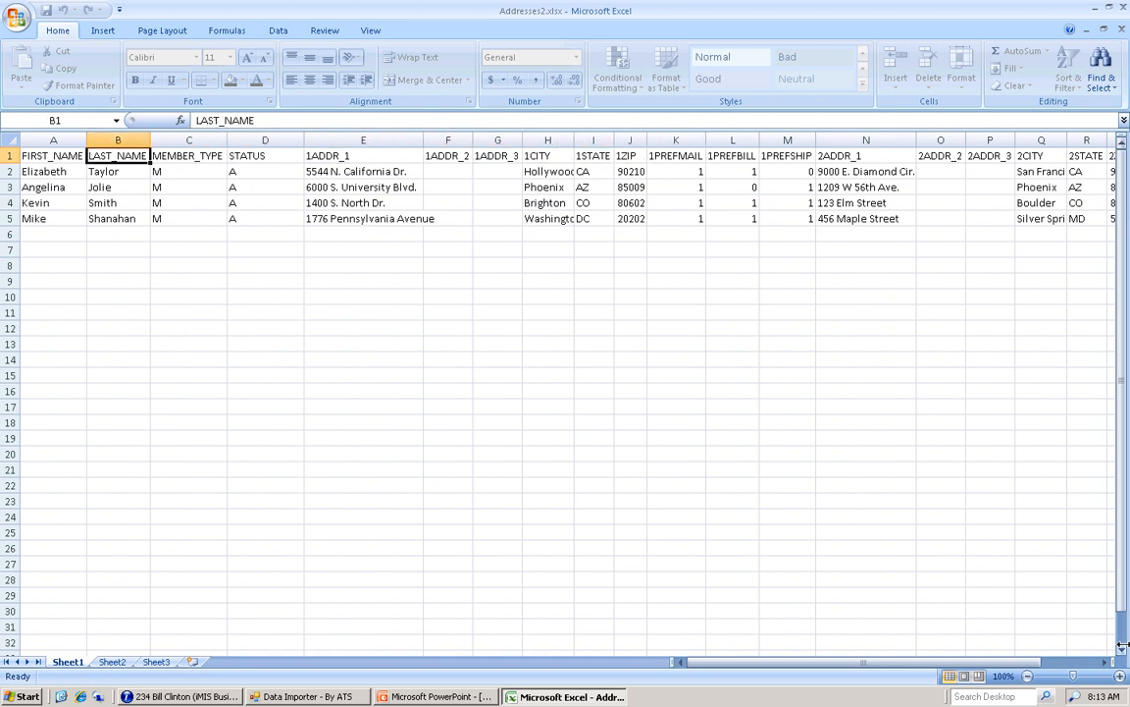
key("Left")
key("Down")
key("Down")
key("Down")
key("Down")
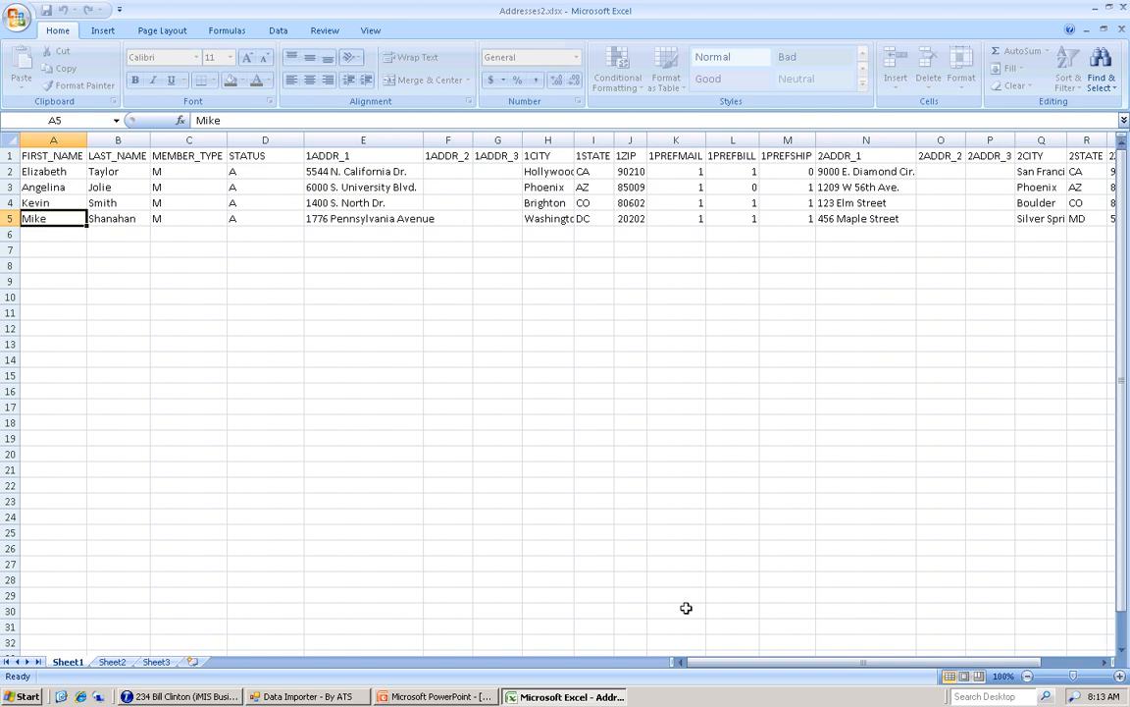
Step: Switch to Data Importer, load Addresses2.xlsx from the Desktop as the import file, and start matching its fields
left_click(302, 697)
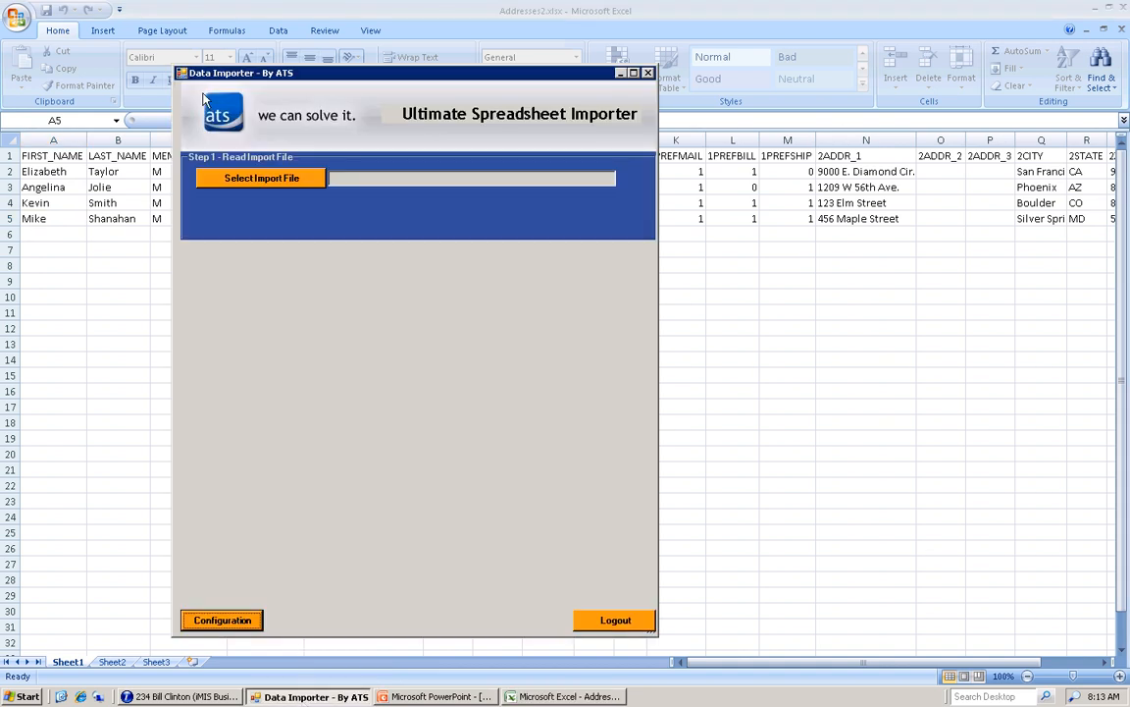
left_click(262, 179)
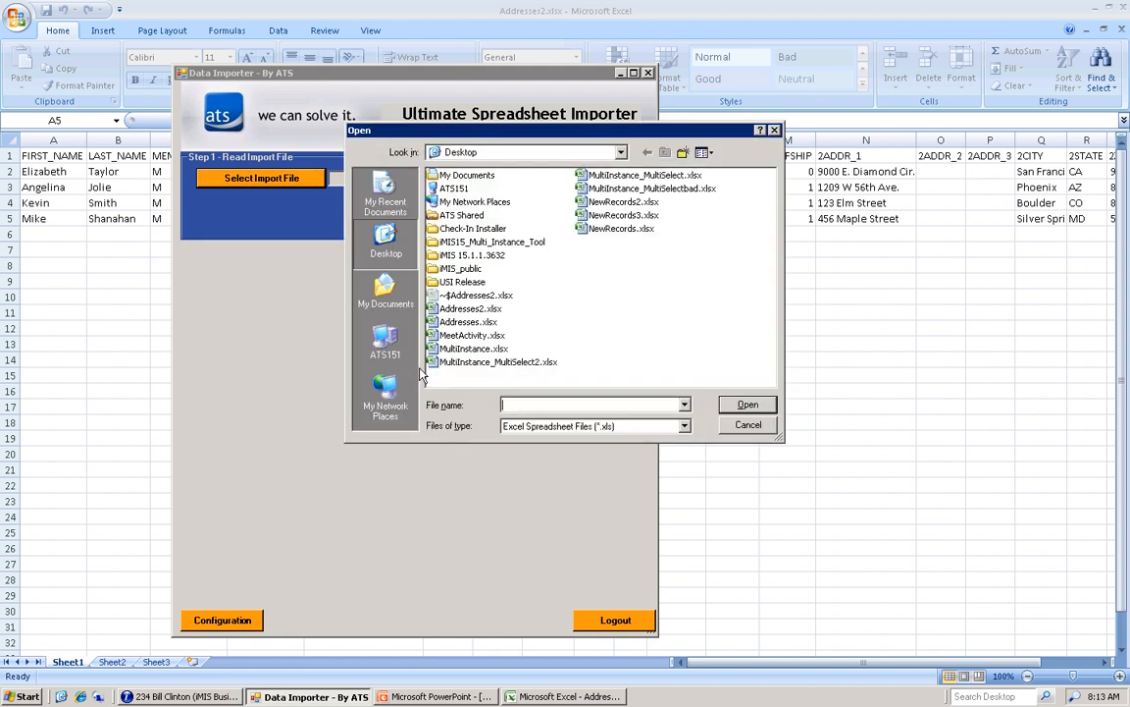
left_click(467, 309)
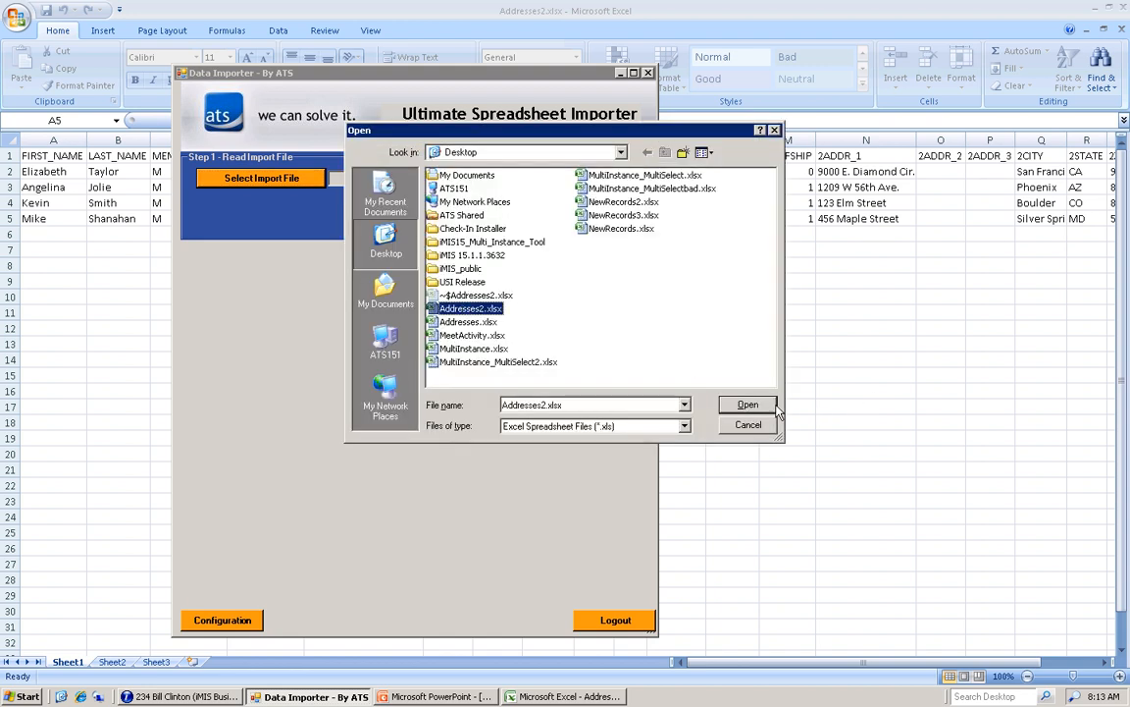
left_click(742, 405)
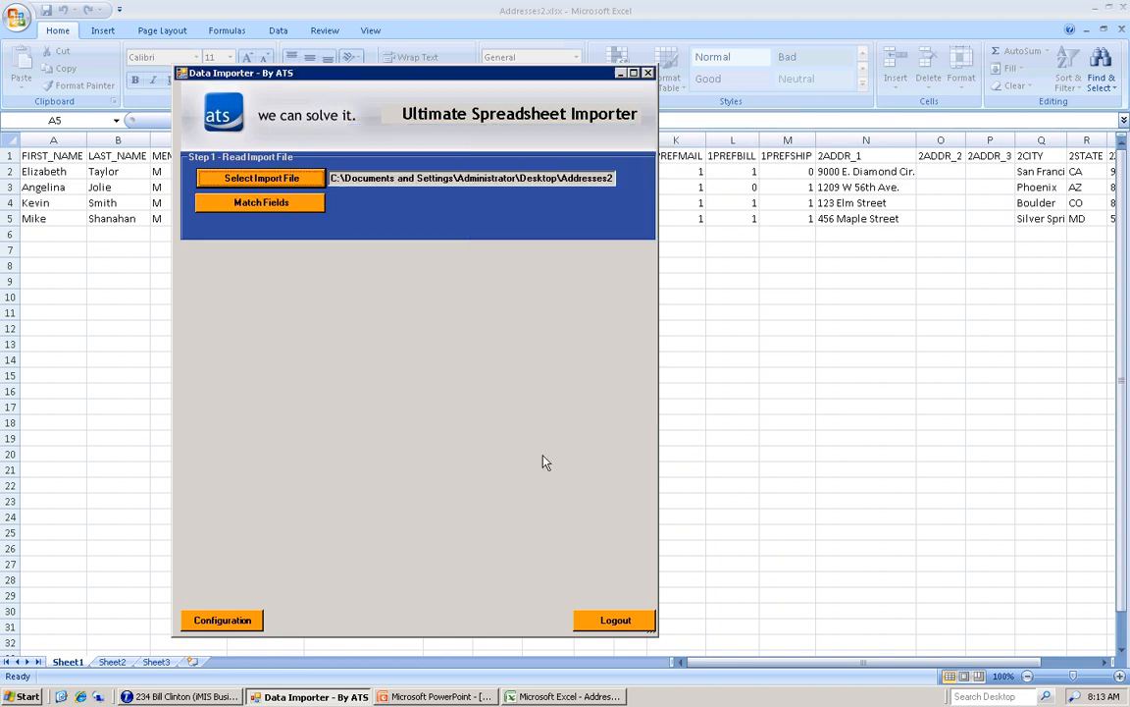
left_click(277, 203)
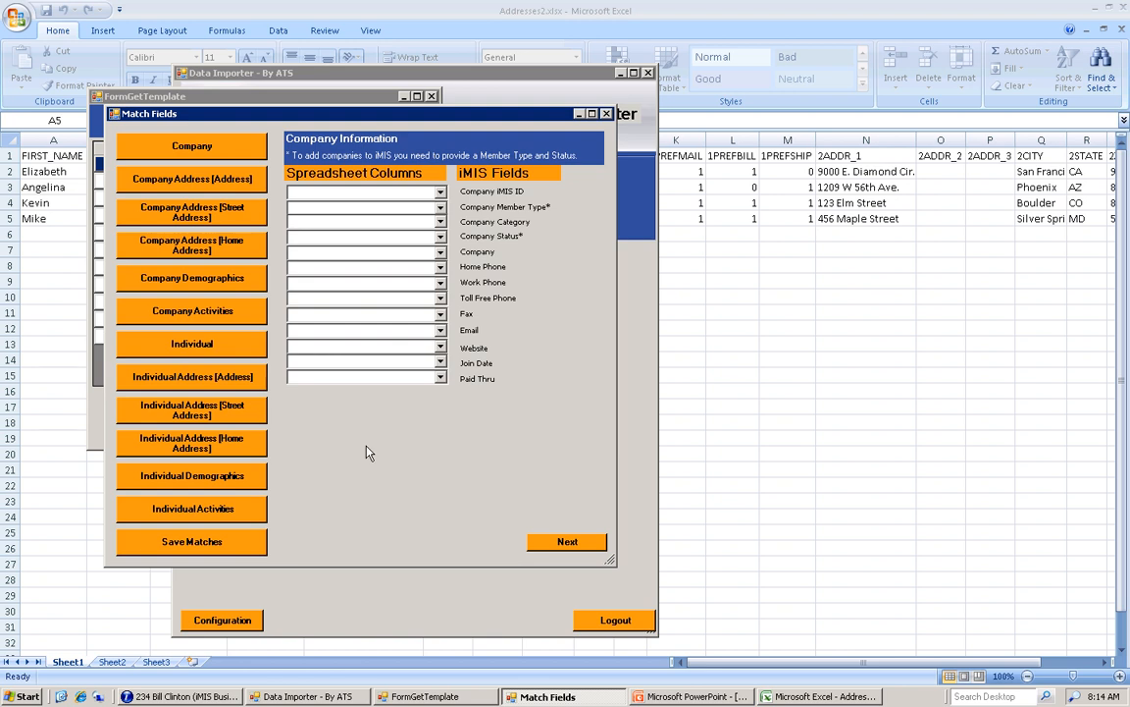
Step: For the individual information, match MEMBER_TYPE to Individual Member Type and STATUS to Individual Status
left_click(211, 346)
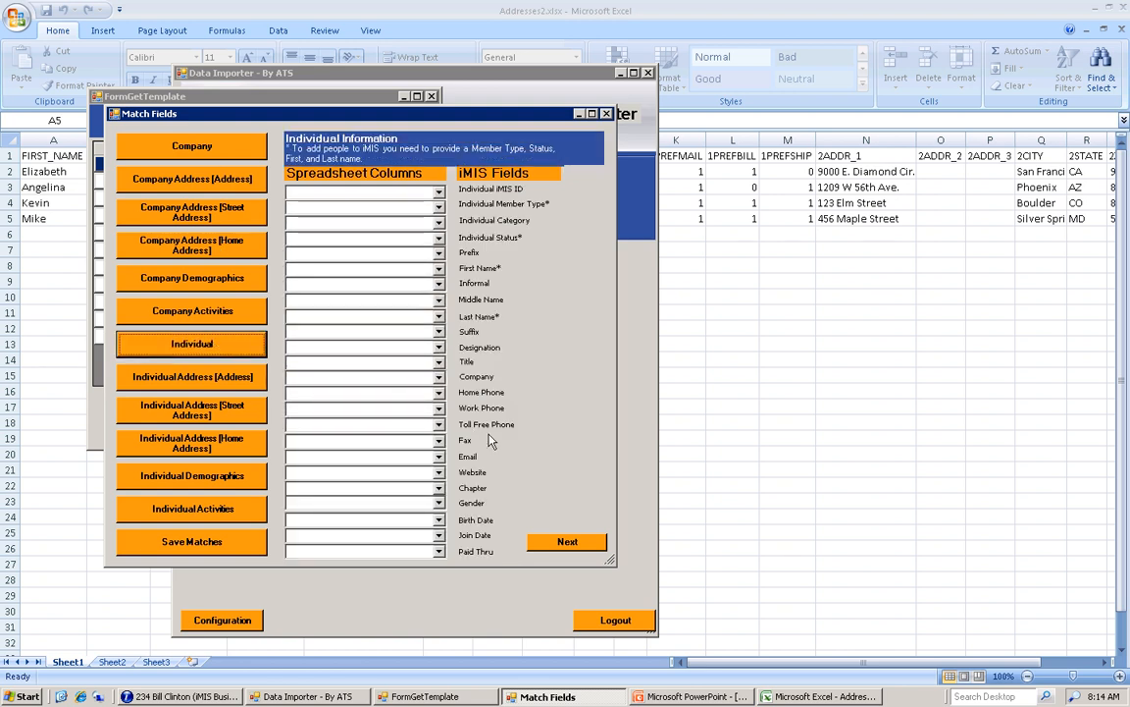
left_click(438, 206)
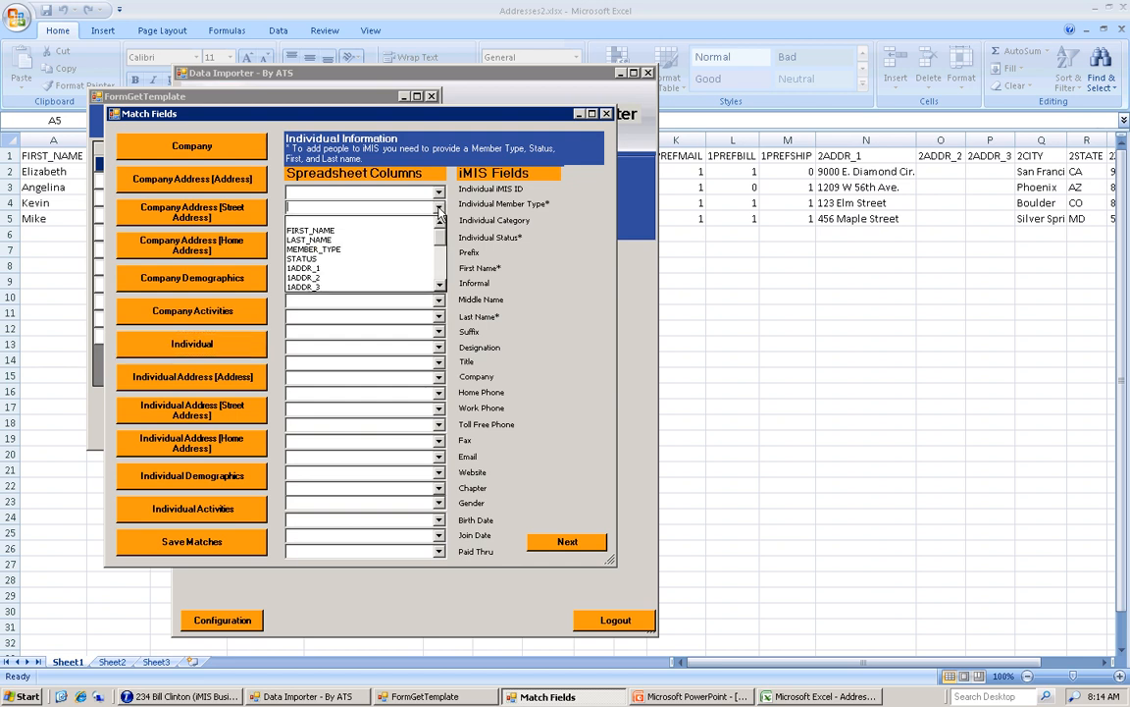
left_click(420, 257)
left_click(398, 238)
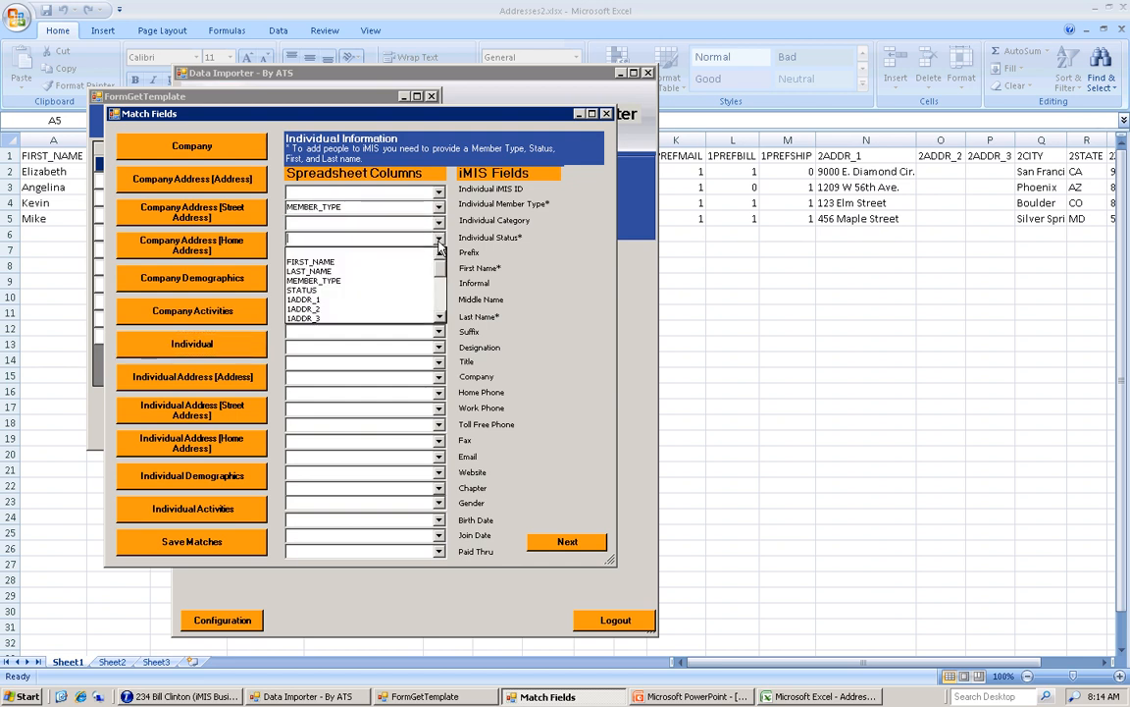
left_click(390, 291)
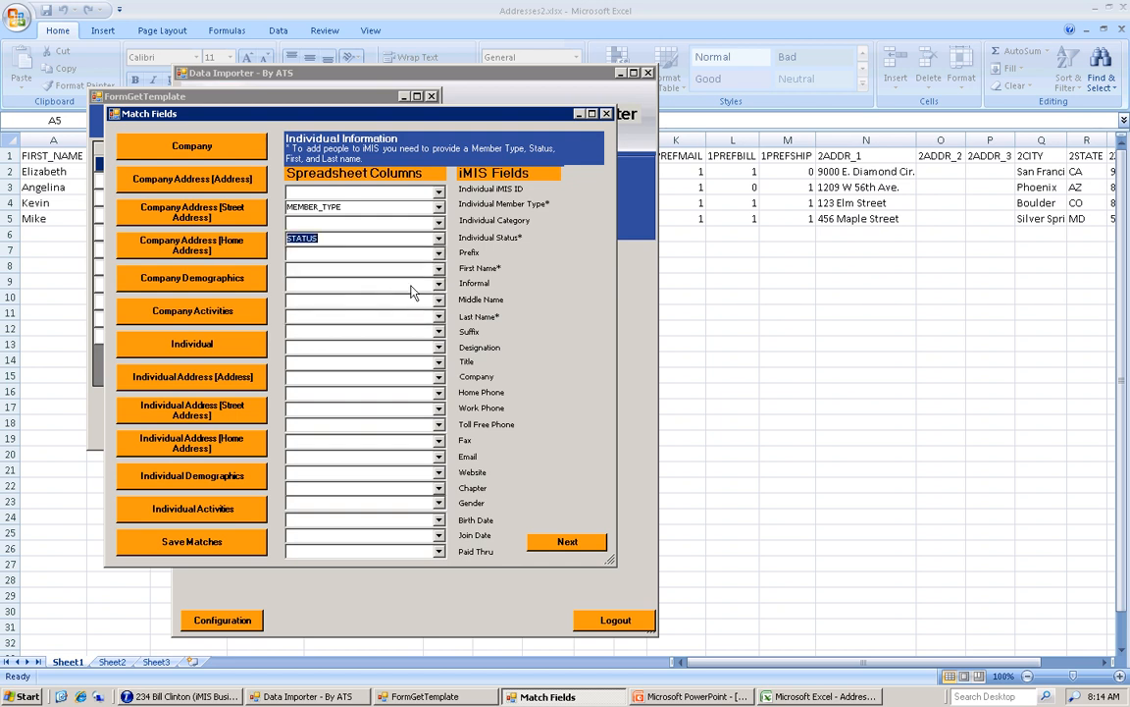
Step: Match the FIRST_NAME column to First Name and the LAST_NAME column to Last Name for individuals
left_click(437, 269)
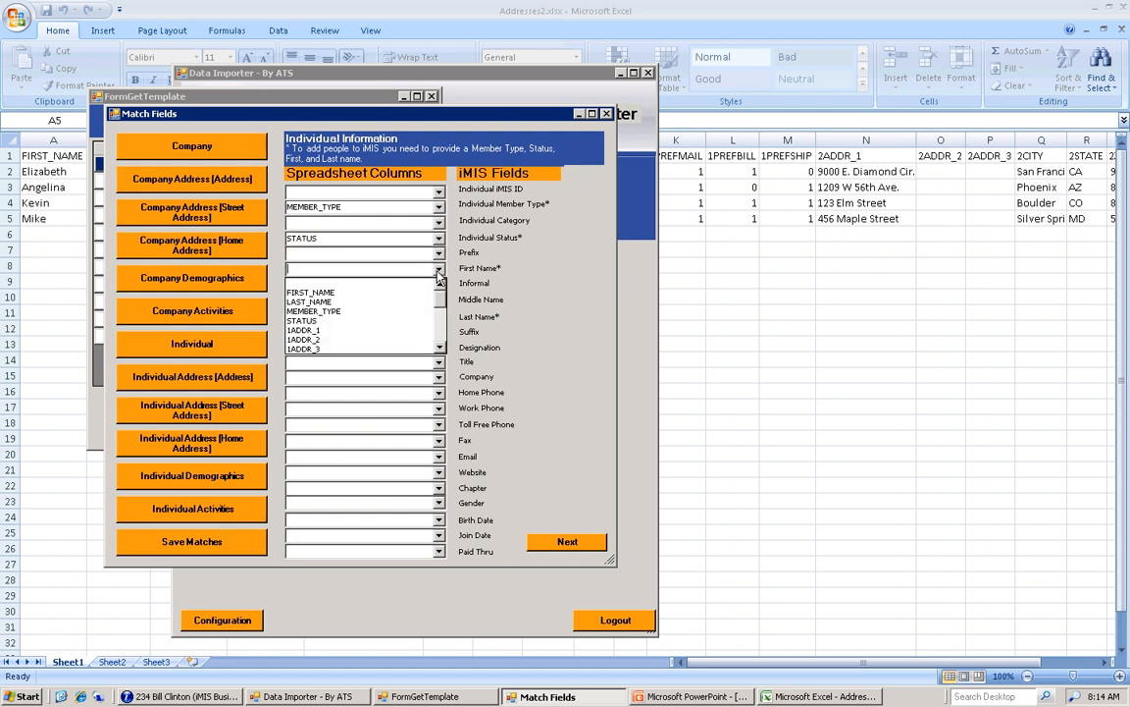
left_click(391, 294)
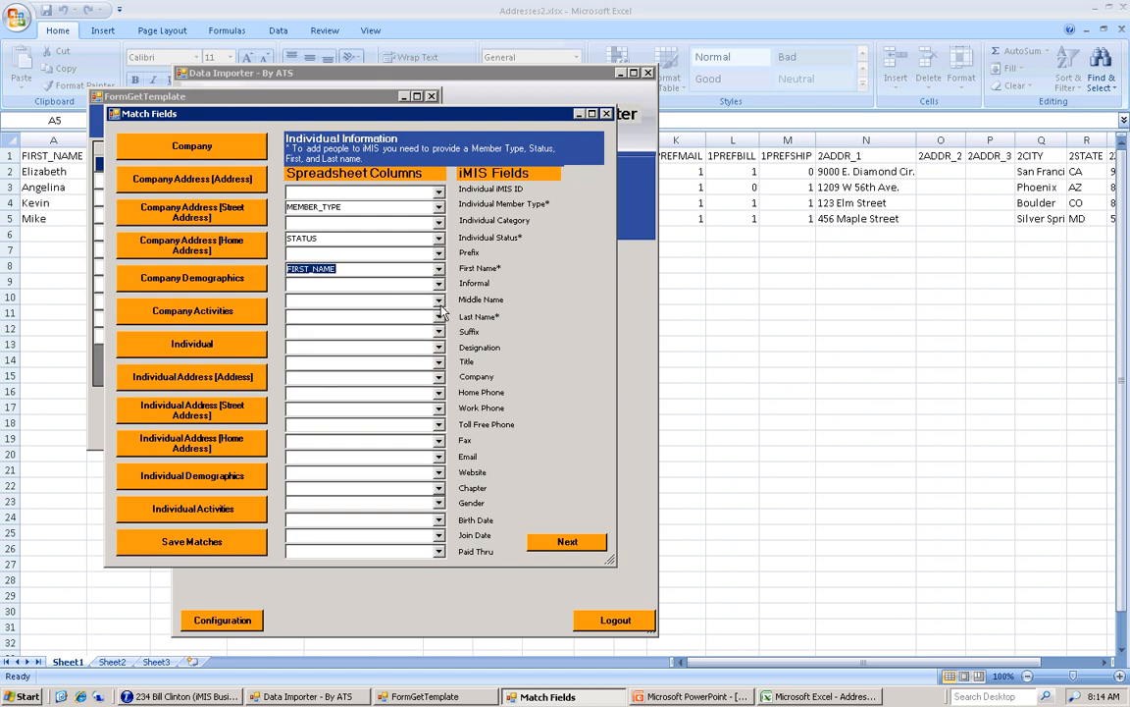
left_click(438, 316)
left_click(400, 357)
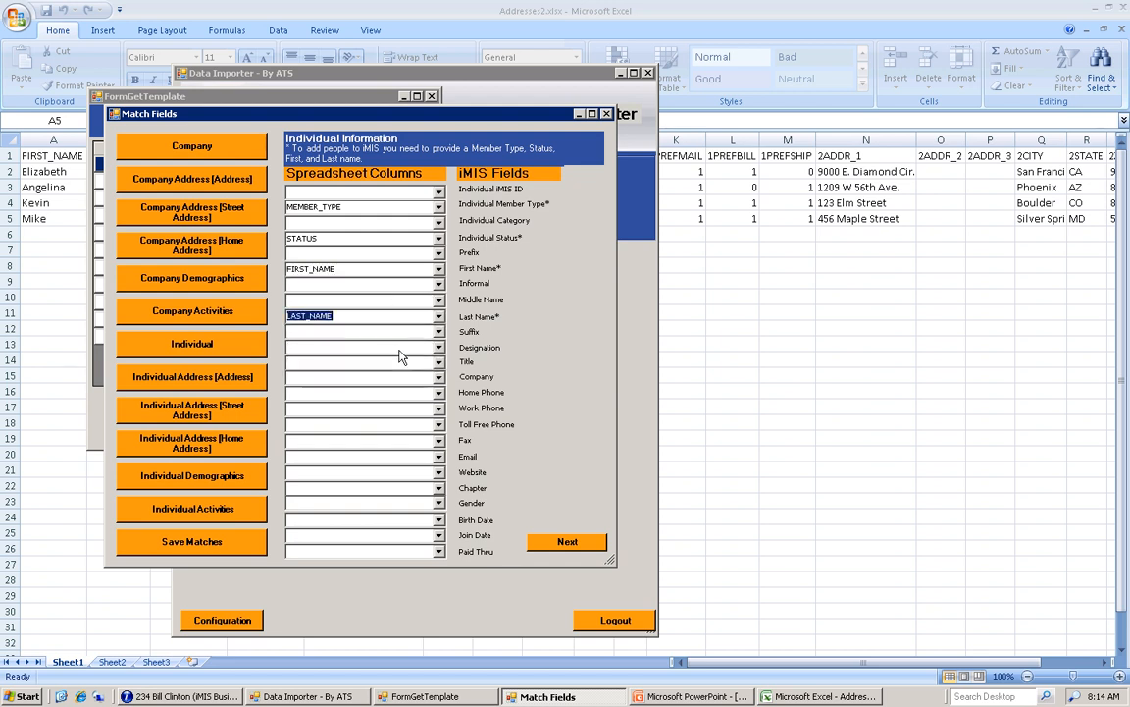
Step: For the individual address with purpose Address, match 1ADDR_1, 1ADDR_2 and 1ADDR_3 to Address Lines 1, 2 and 3
left_click(191, 383)
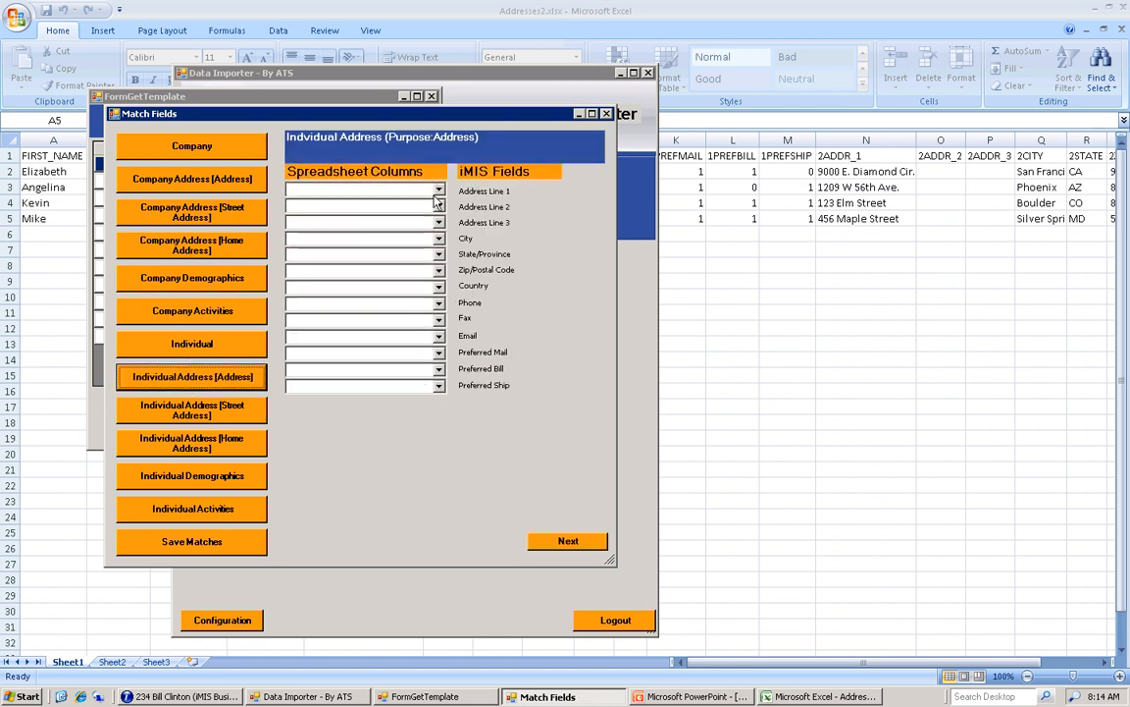
left_click(394, 188)
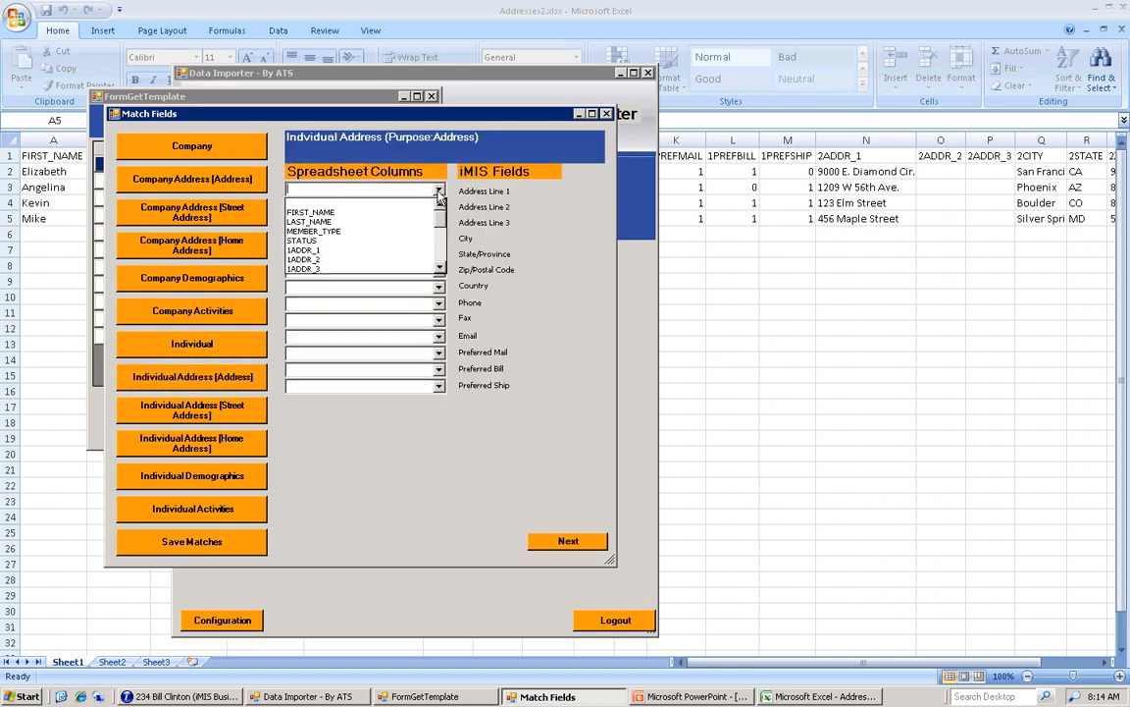
left_click(393, 254)
left_click(396, 206)
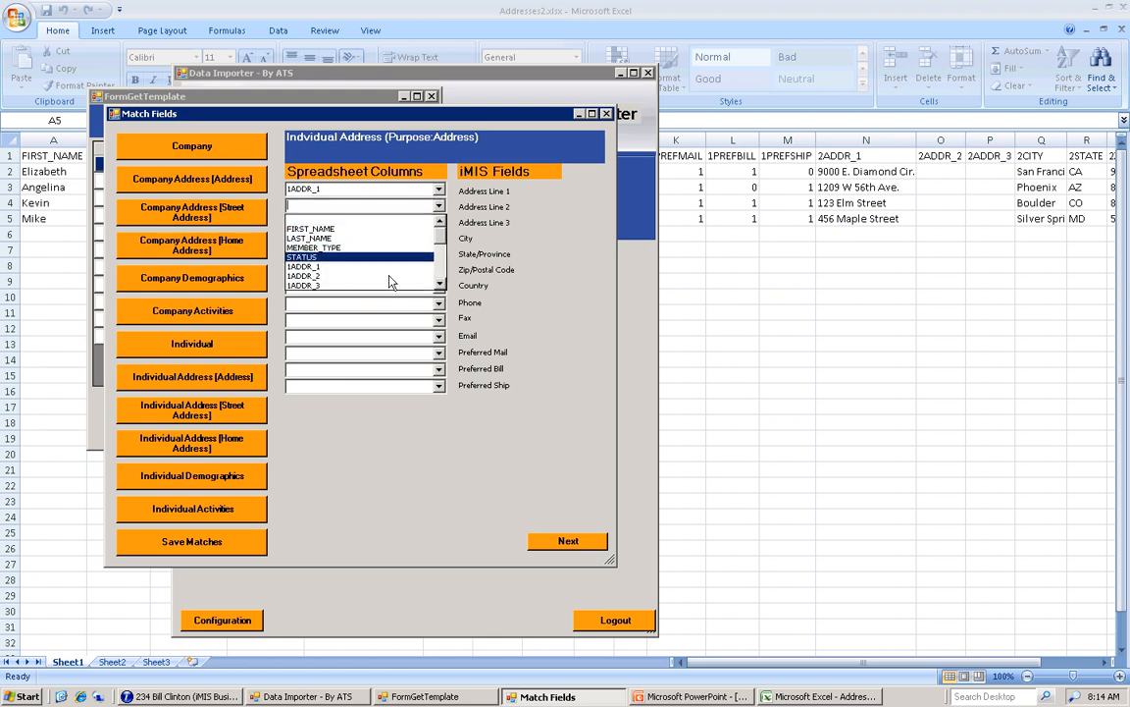
left_click(389, 277)
left_click(402, 222)
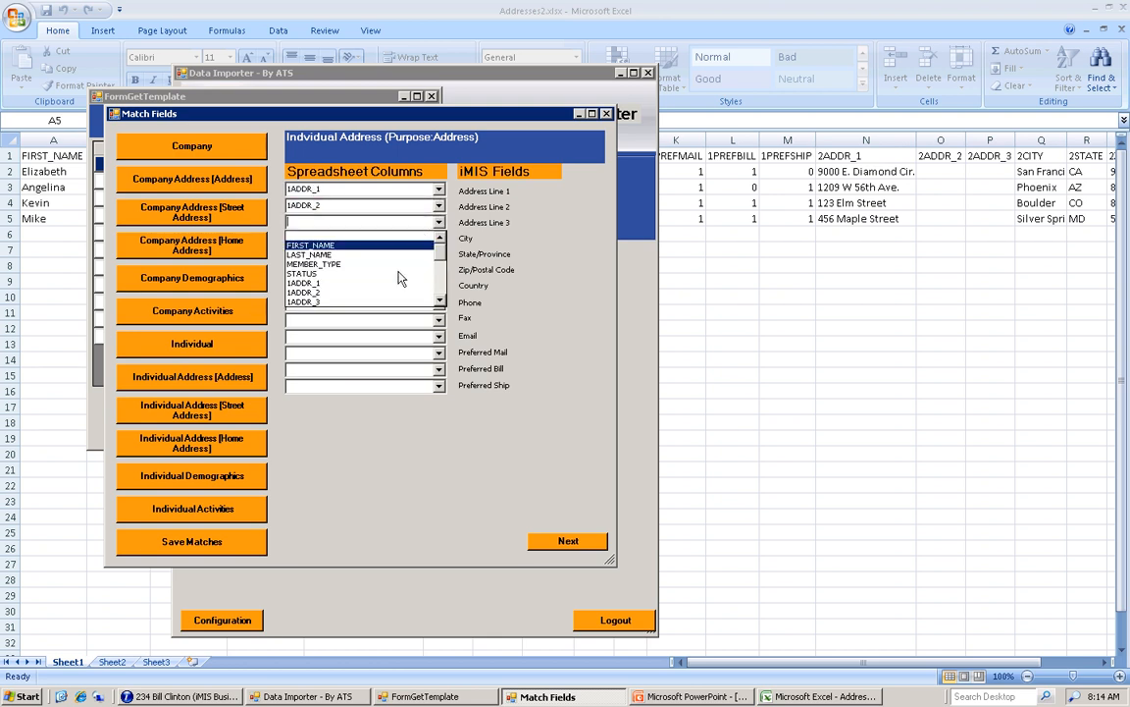
left_click(391, 304)
Step: Match 1CITY to City, 1STATE to State/Province and 1ZIP to Zip/Postal Code for the same address
left_click(397, 239)
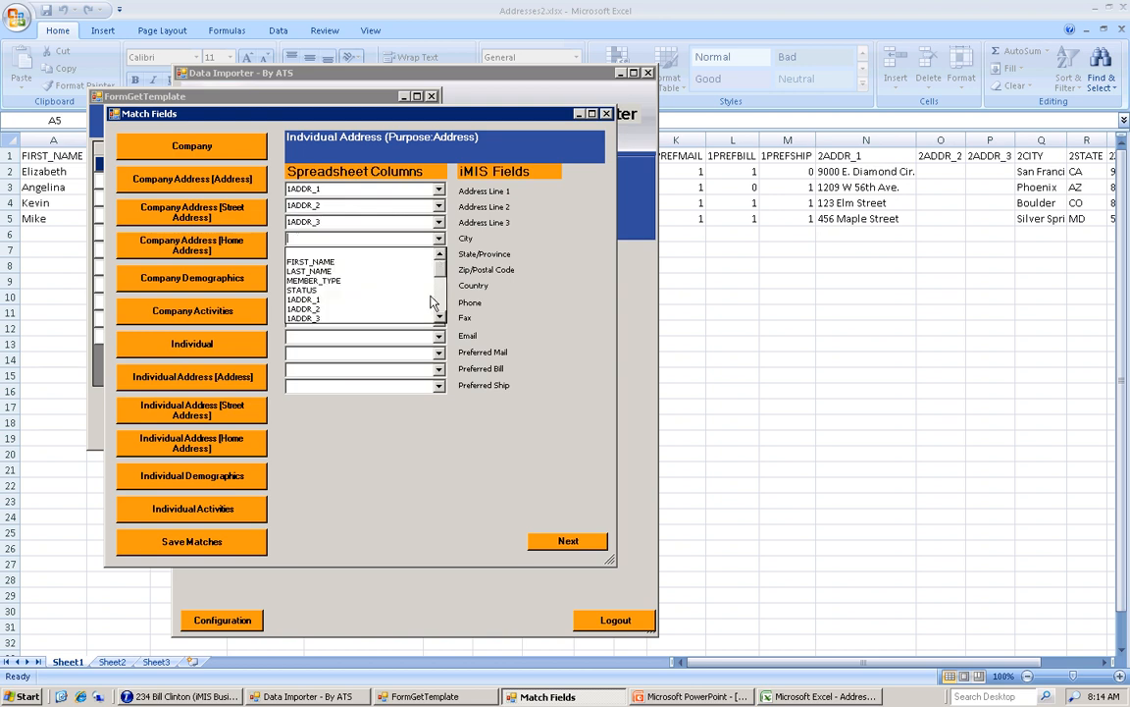
left_click(440, 315)
left_click(361, 319)
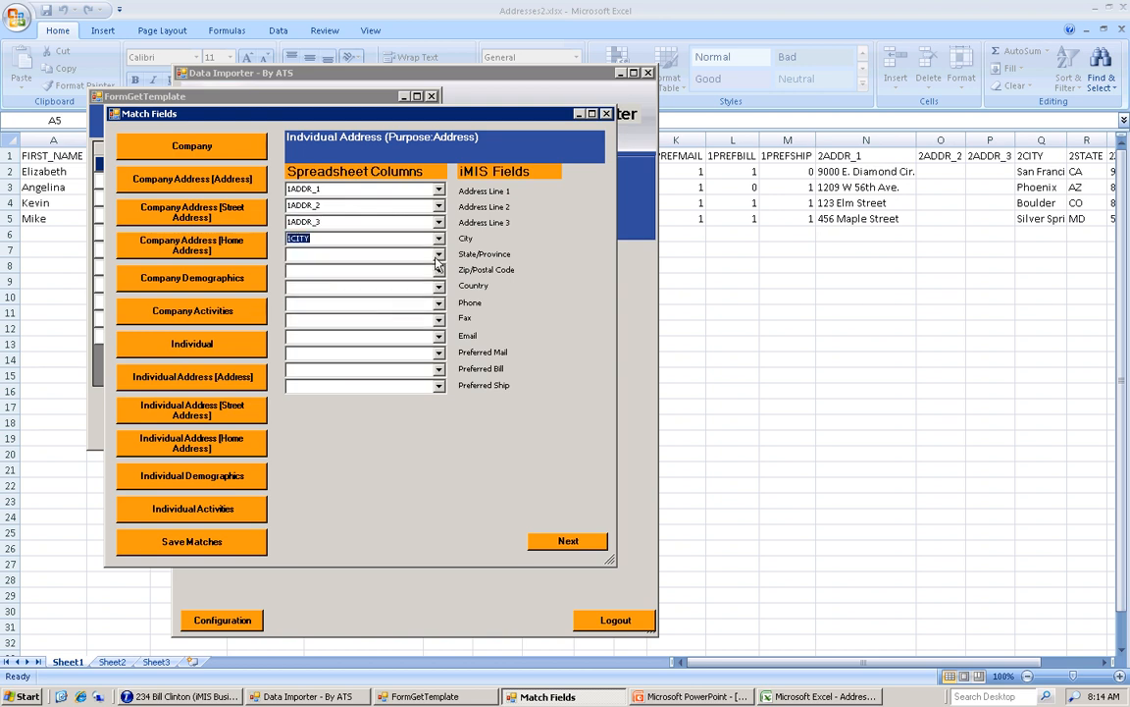
left_click(441, 255)
scroll(398, 304, "down", 1)
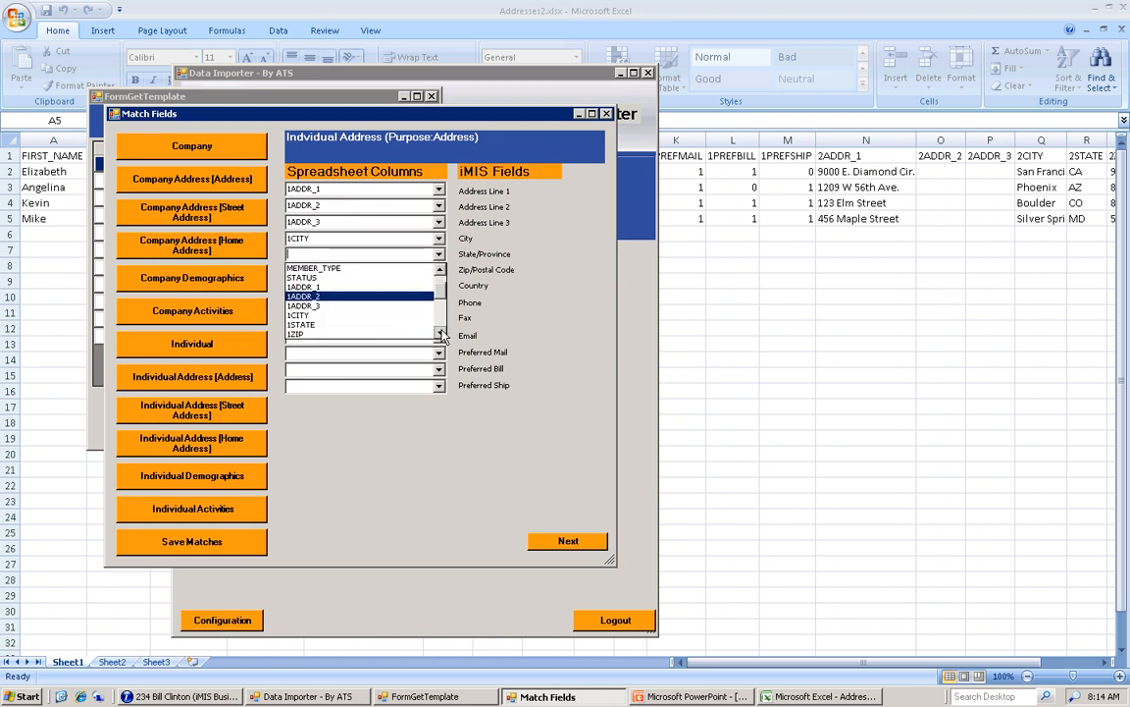
left_click(430, 325)
left_click(402, 270)
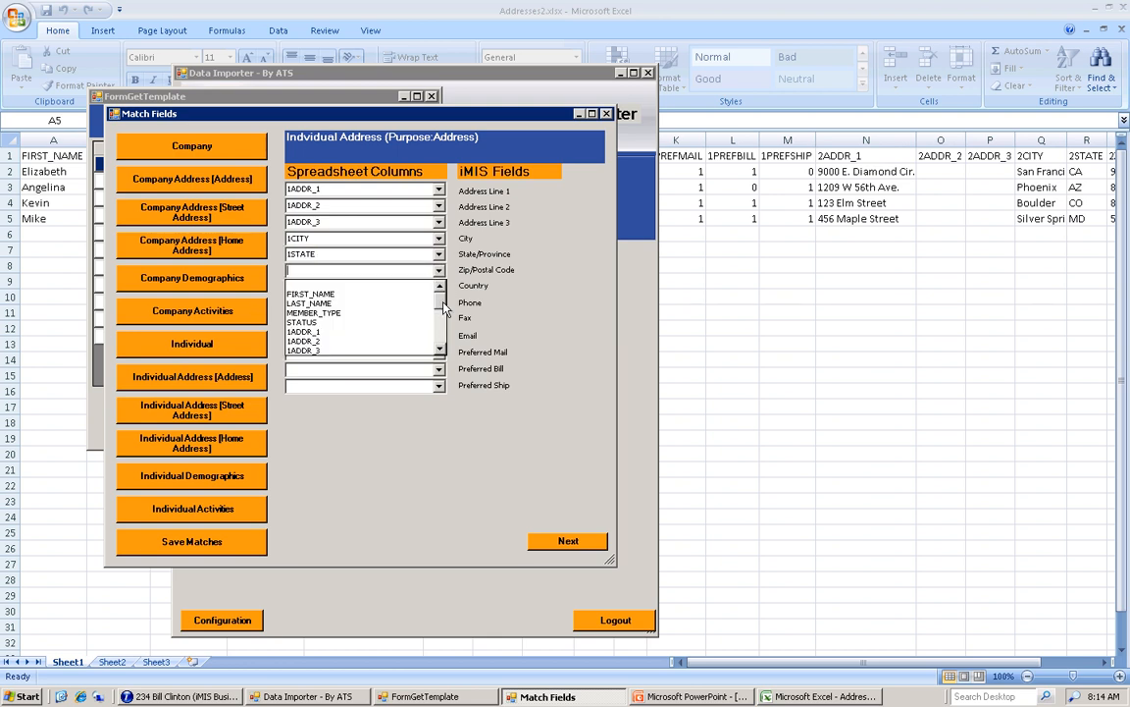
left_click(440, 351)
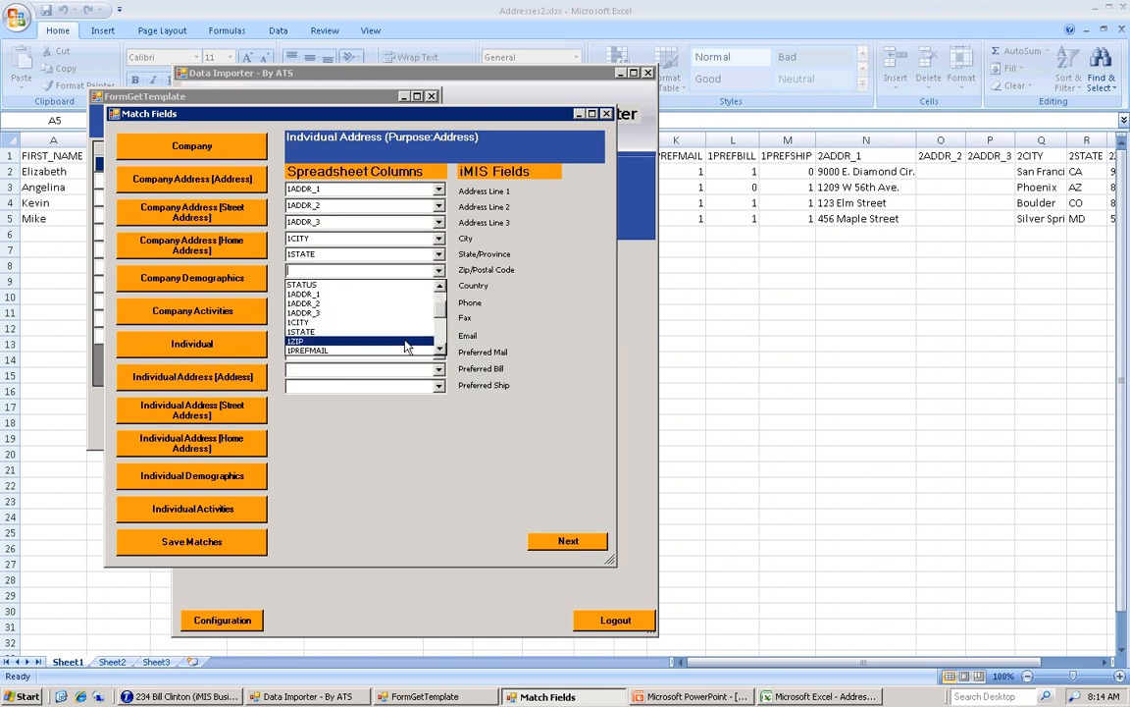
left_click(407, 344)
Step: Match 1PREFMAIL, 1PREFBILL and 1PREFSHIP to the address's Preferred Mail, Preferred Bill and Preferred Ship fields
left_click(402, 351)
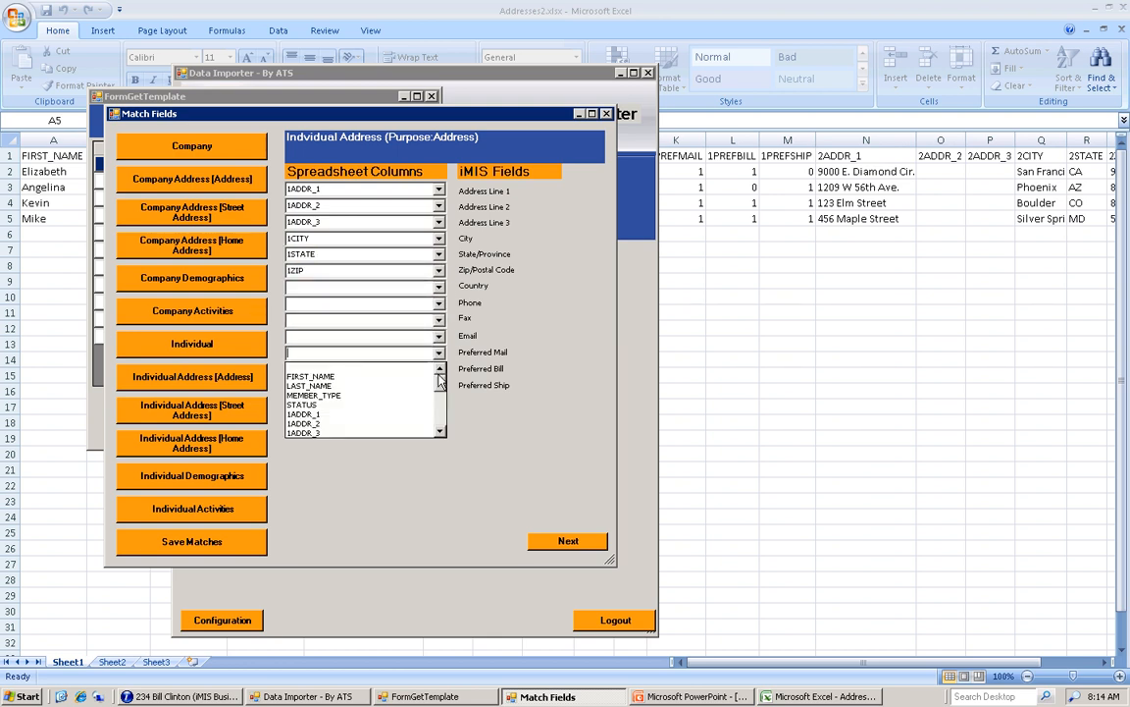
scroll(444, 429, "down", 2)
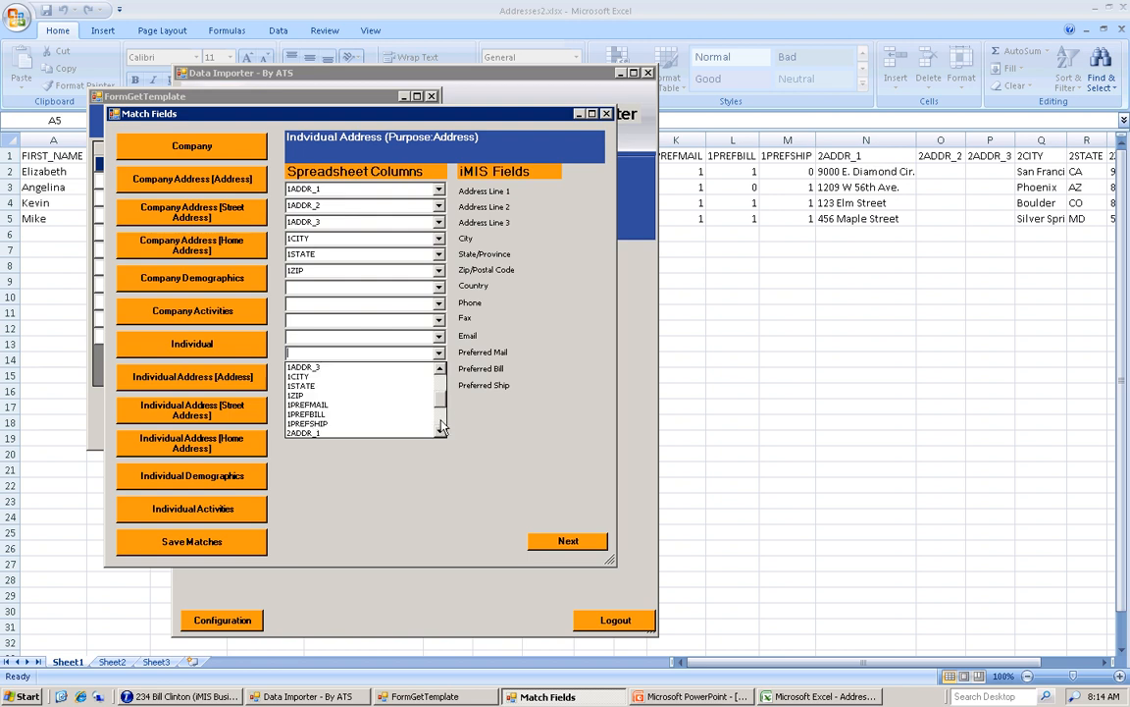
left_click(360, 404)
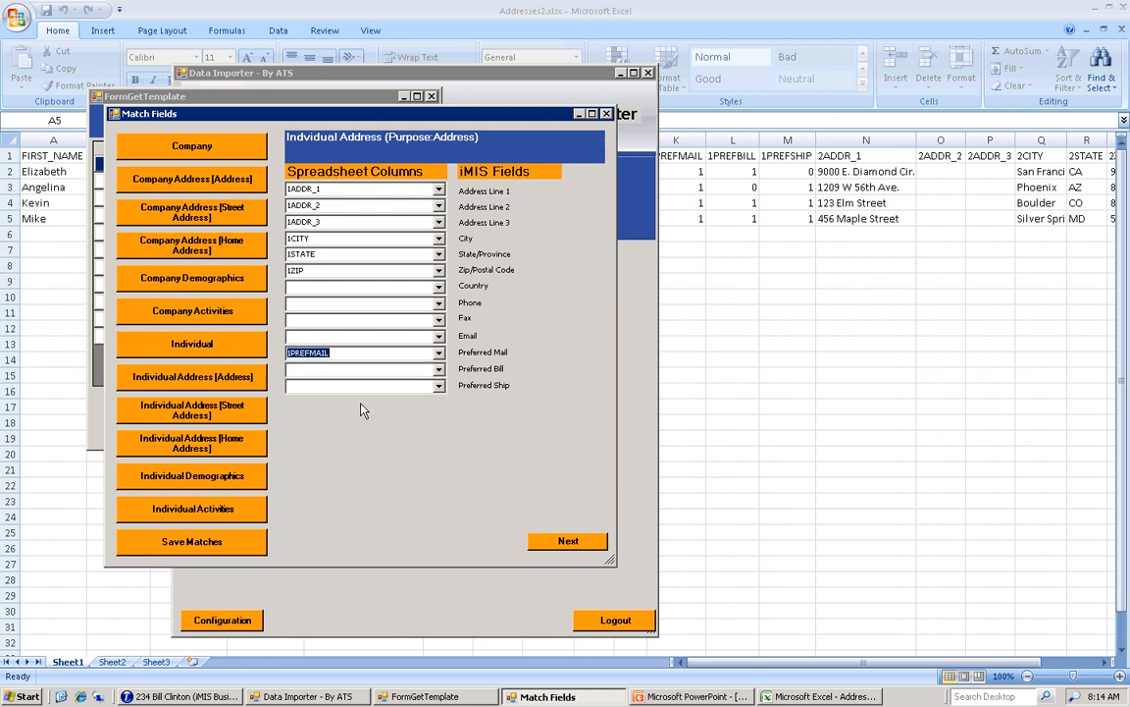
left_click(438, 370)
scroll(412, 432, "down", 2)
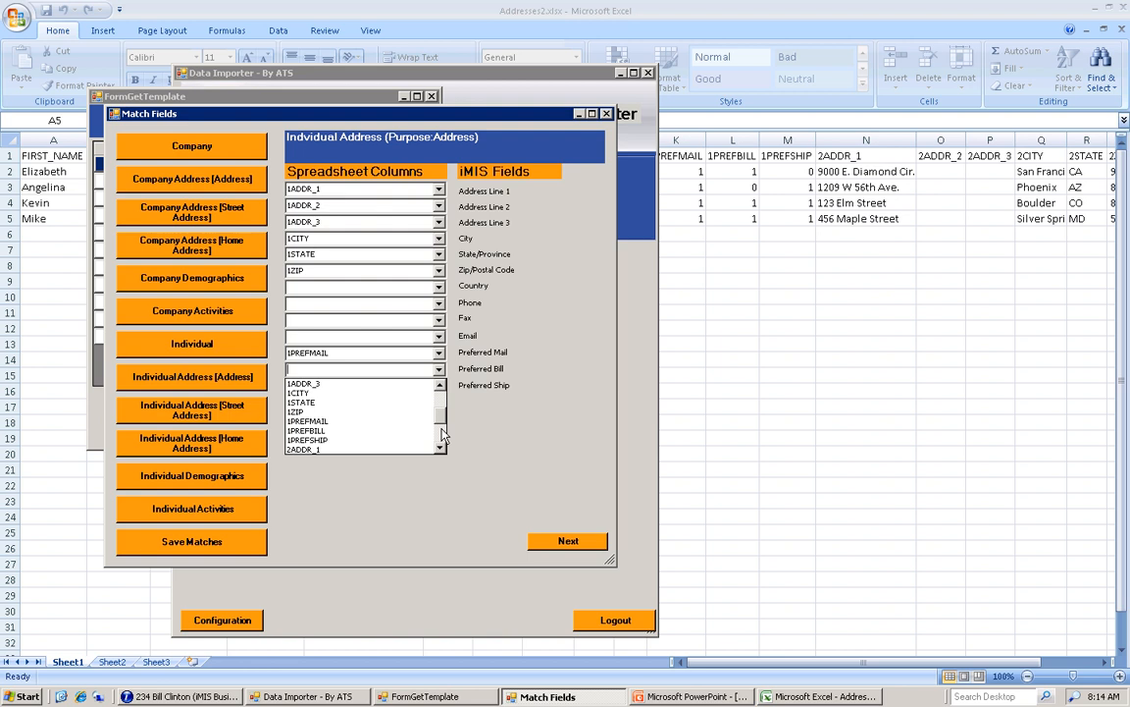
left_click(416, 436)
left_click(439, 386)
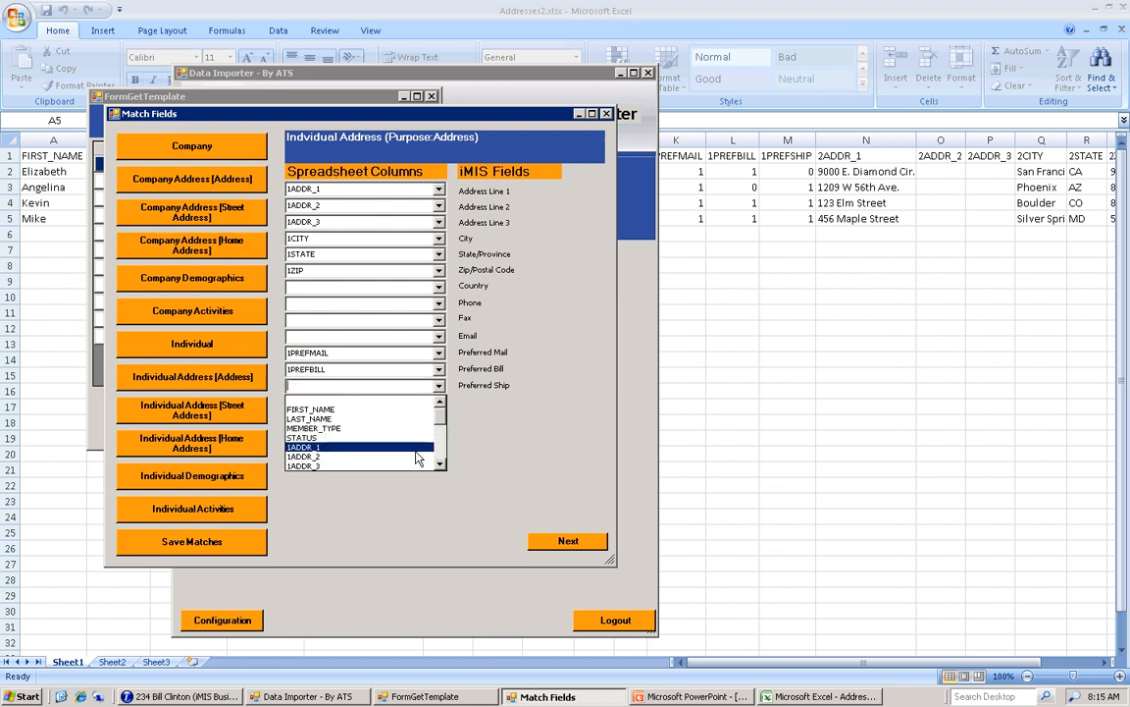
scroll(431, 452, "down", 2)
left_click(404, 458)
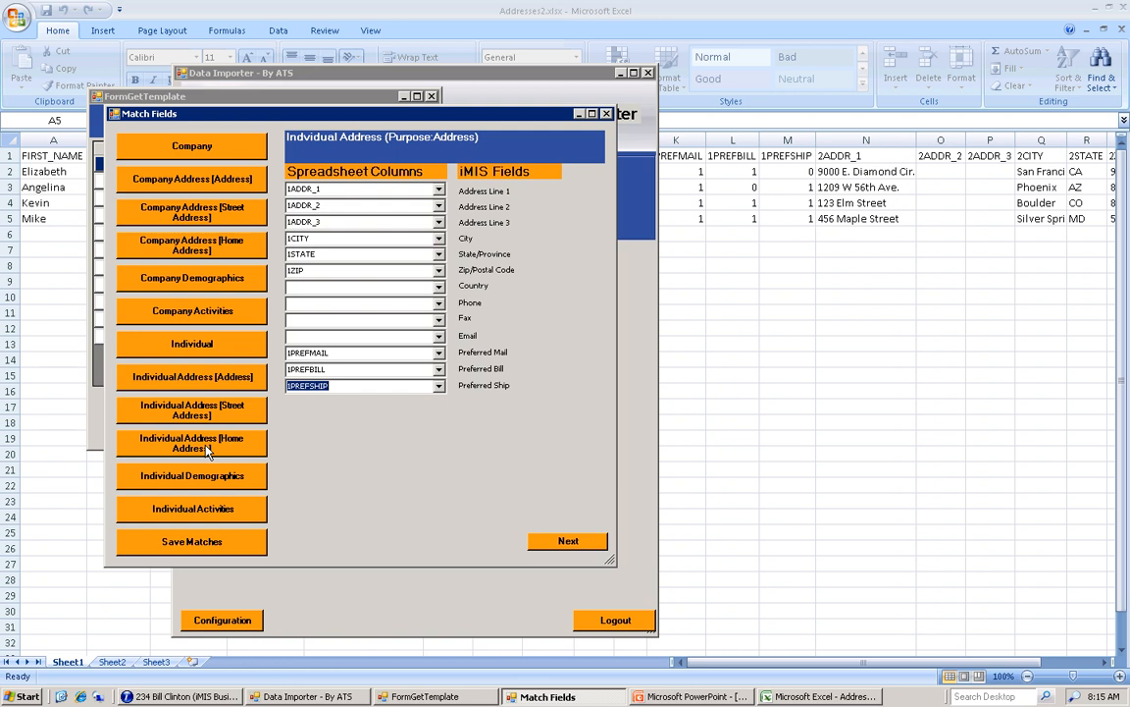
Step: For the individual address with purpose Street Address, match 2ADDR_1, 2ADDR_2 and 2ADDR_3 to Address Lines 1, 2 and 3
left_click(188, 411)
left_click(438, 190)
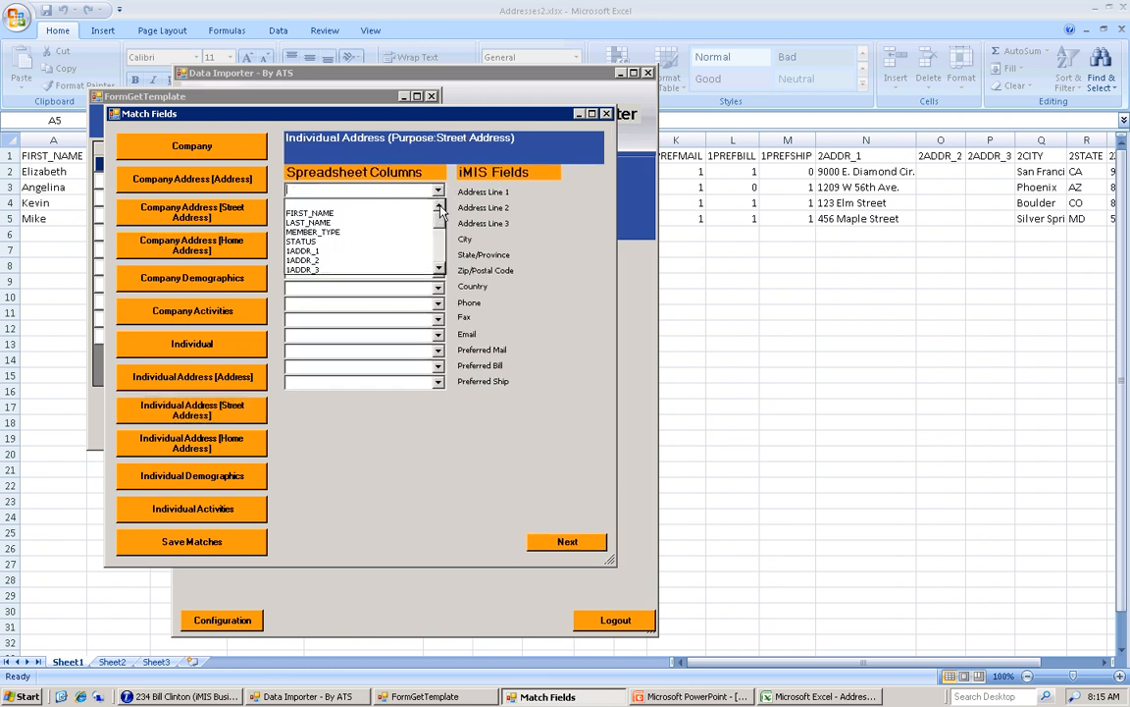
scroll(440, 260, "down", 2)
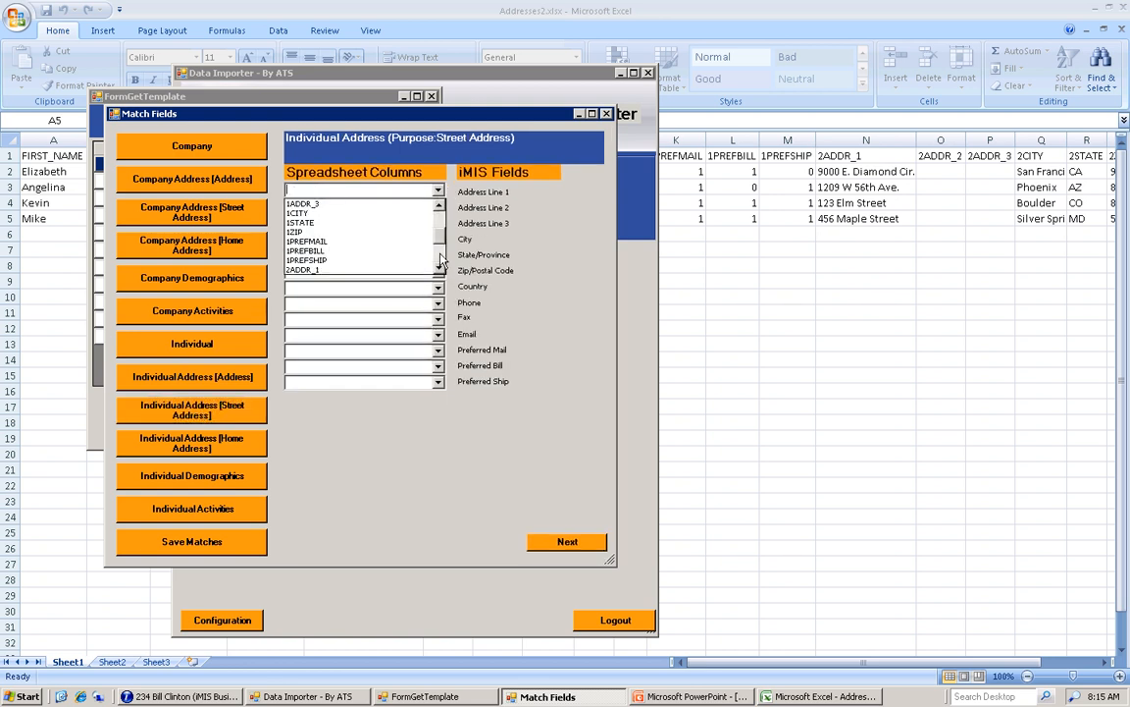
left_click(441, 268)
left_click(438, 207)
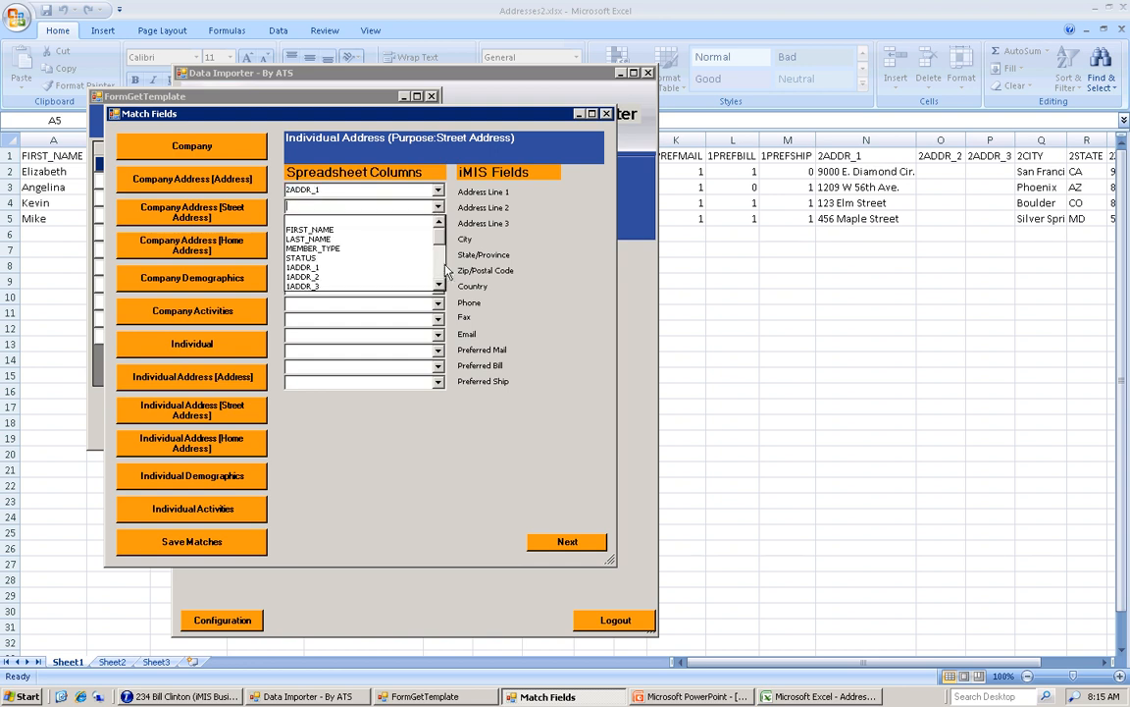
scroll(402, 253, "down", 2)
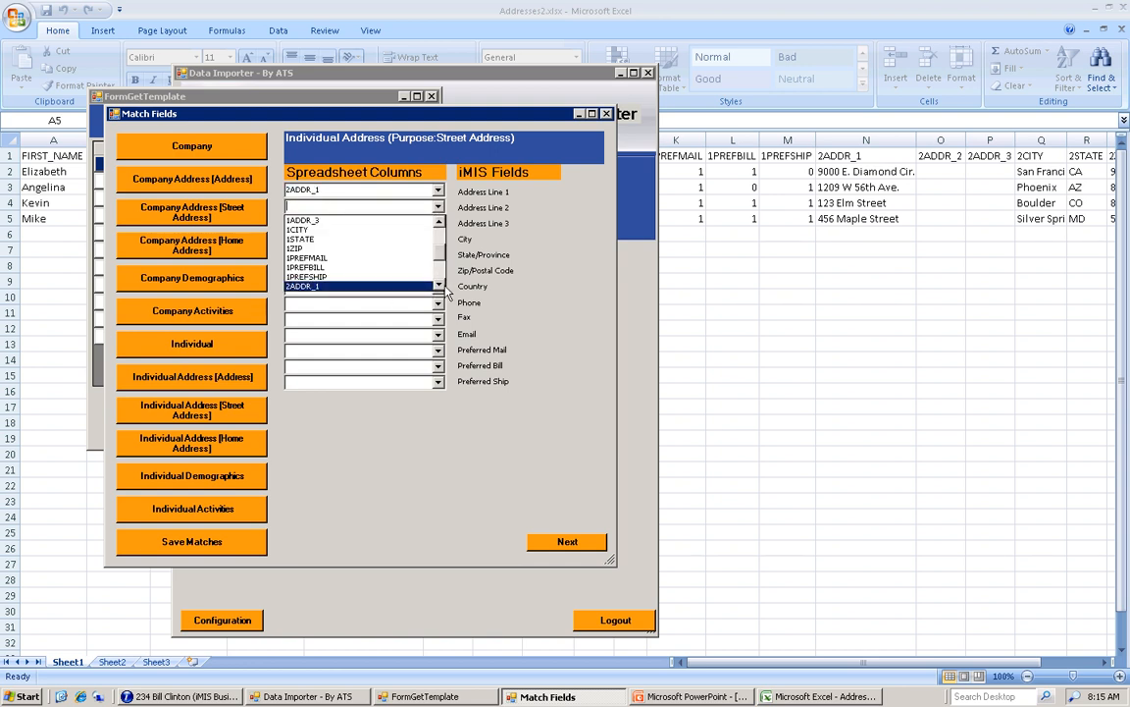
scroll(431, 275, "down", 1)
left_click(431, 285)
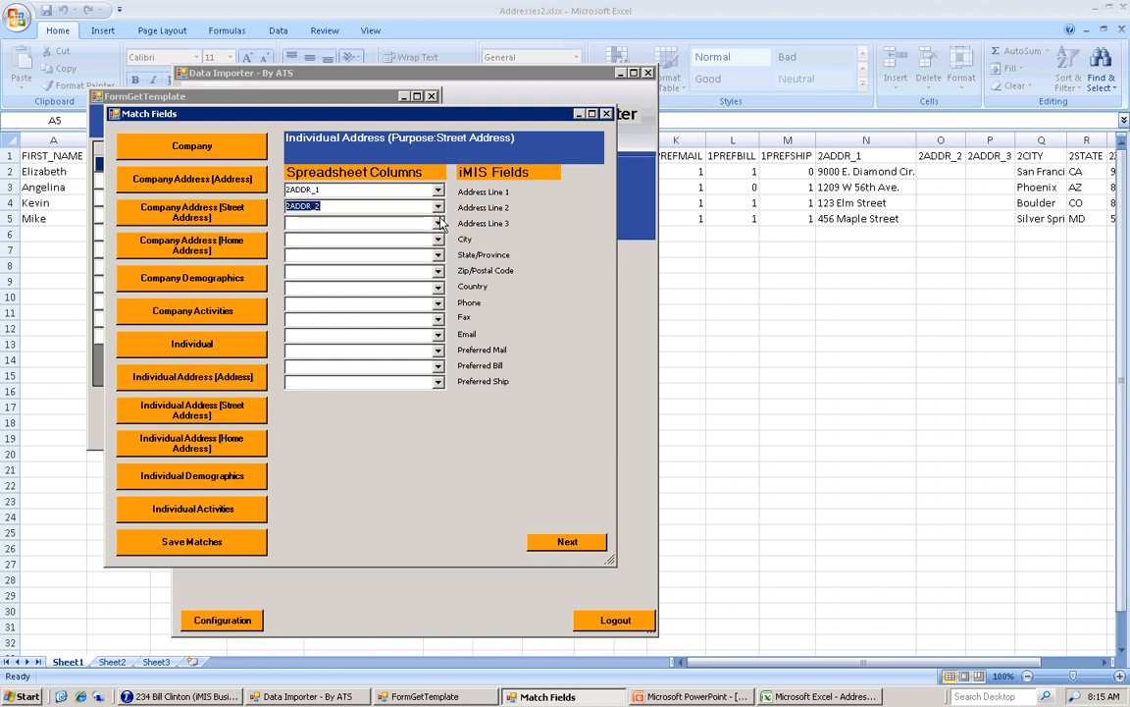
left_click(439, 224)
scroll(442, 294, "down", 3)
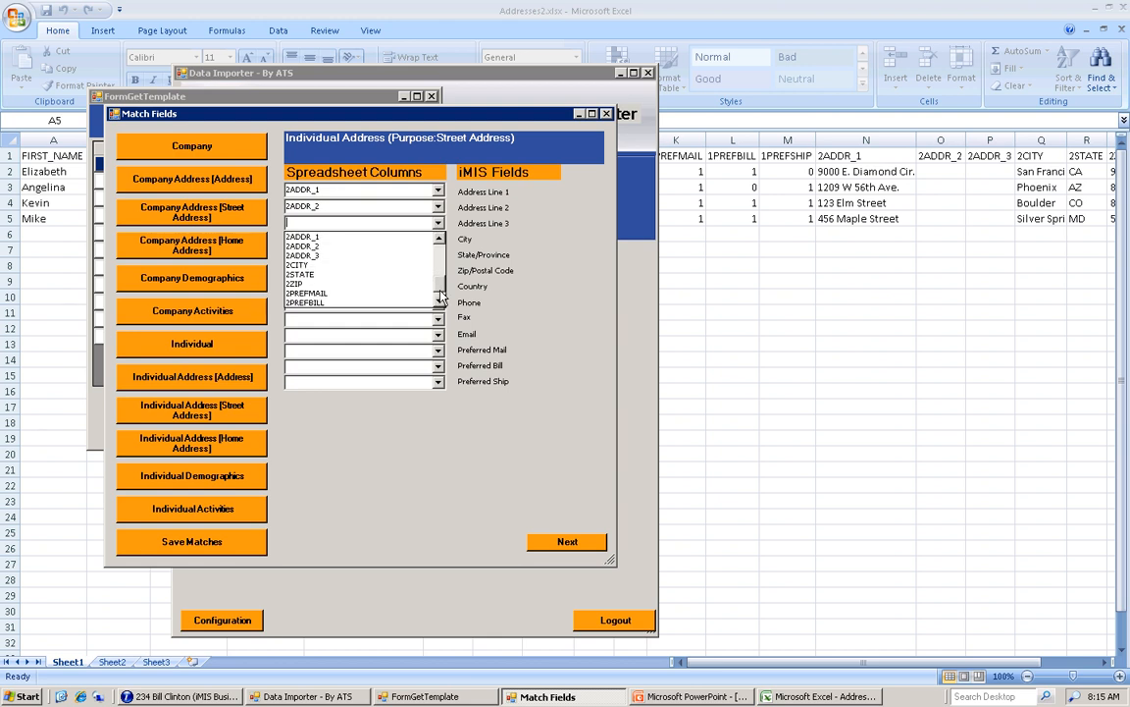
left_click(397, 255)
Step: Match 2CITY to City and 2STATE to both State/Province and Zip/Postal Code for the individual Street Address
left_click(439, 241)
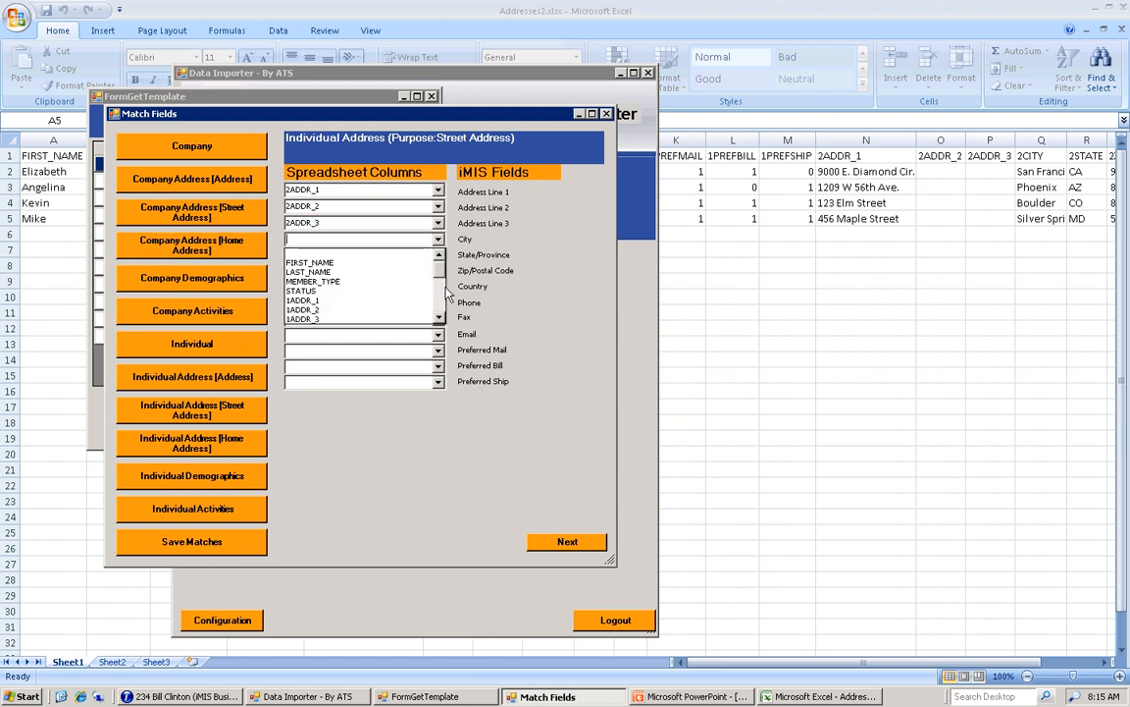
scroll(407, 289, "down", 2)
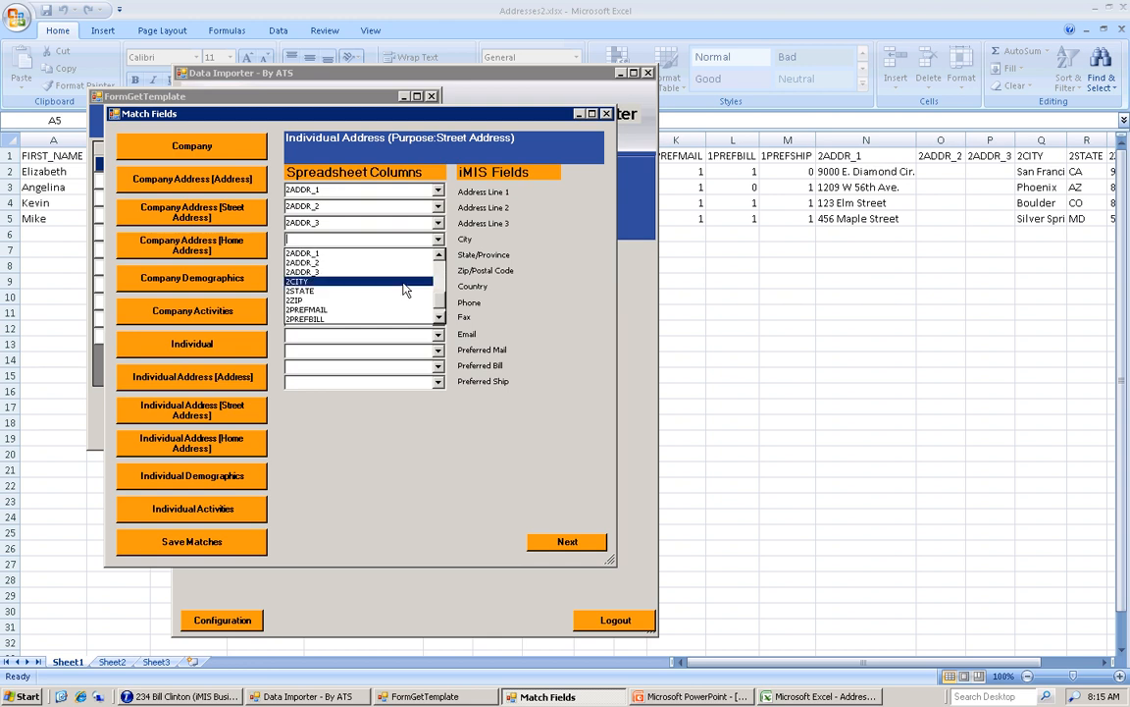
left_click(393, 282)
left_click(397, 255)
scroll(439, 319, "down", 4)
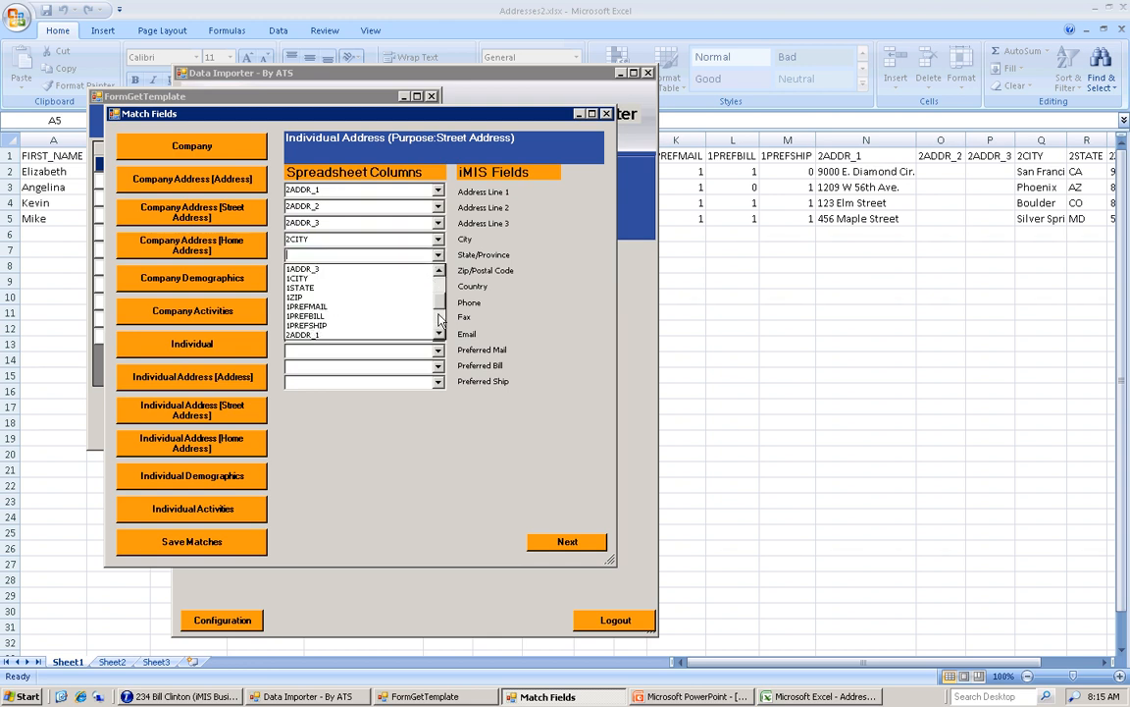
left_click(373, 307)
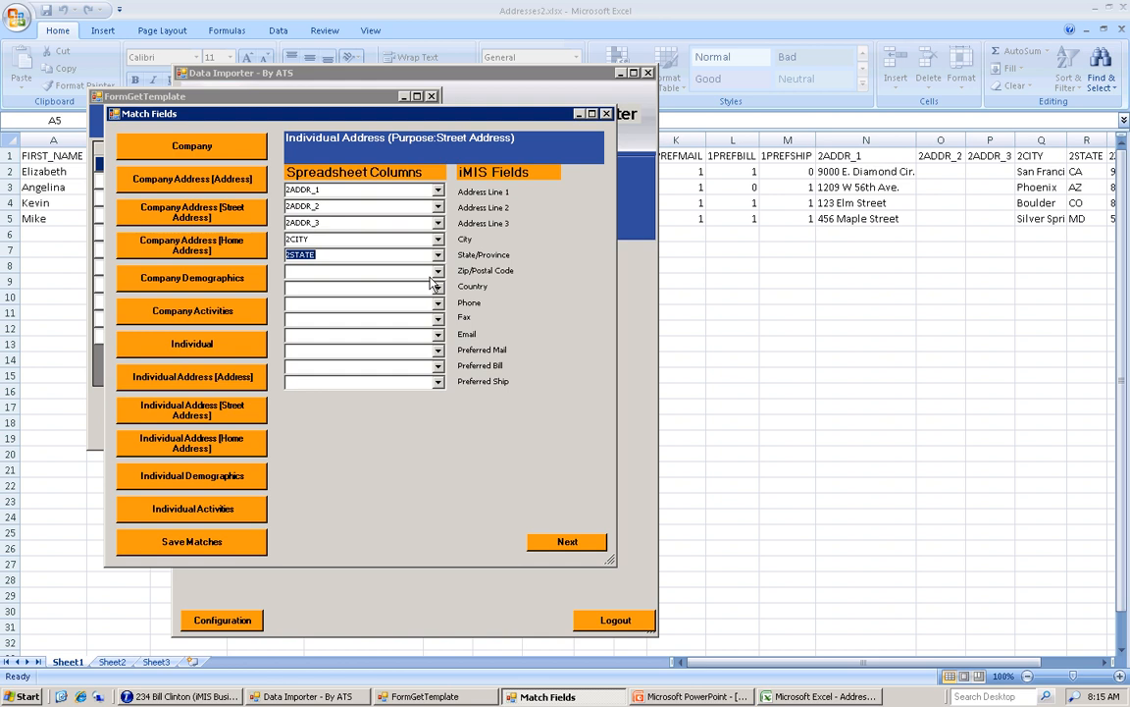
left_click(396, 271)
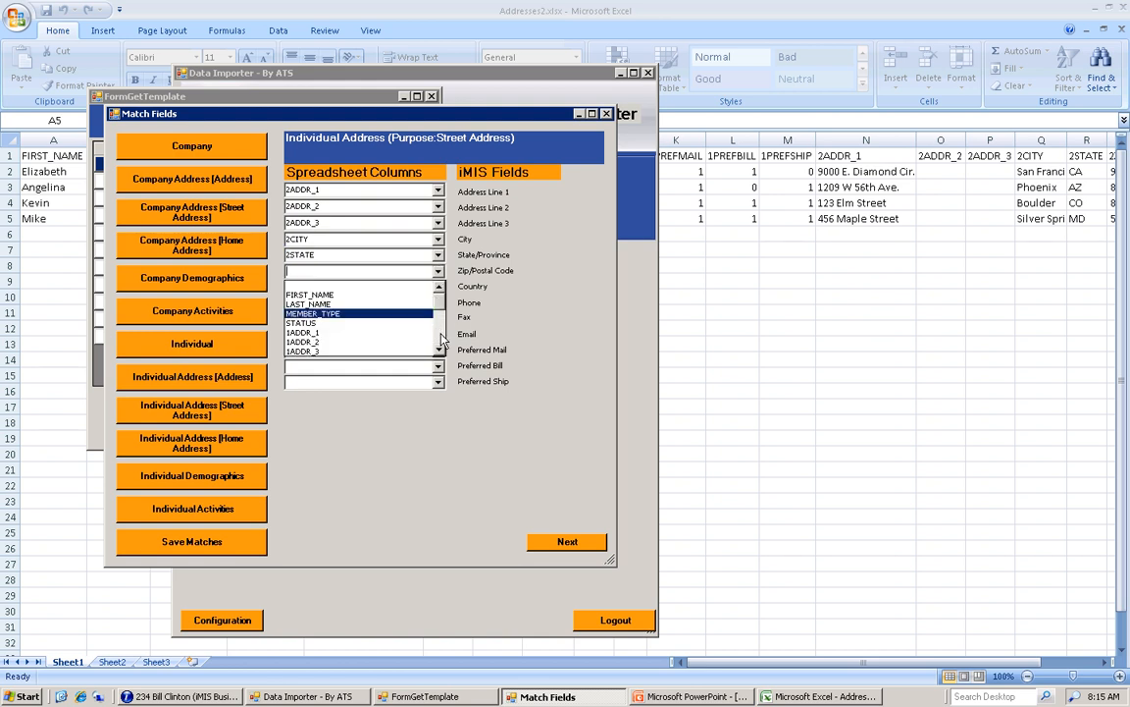
scroll(397, 314, "down", 4)
left_click(384, 331)
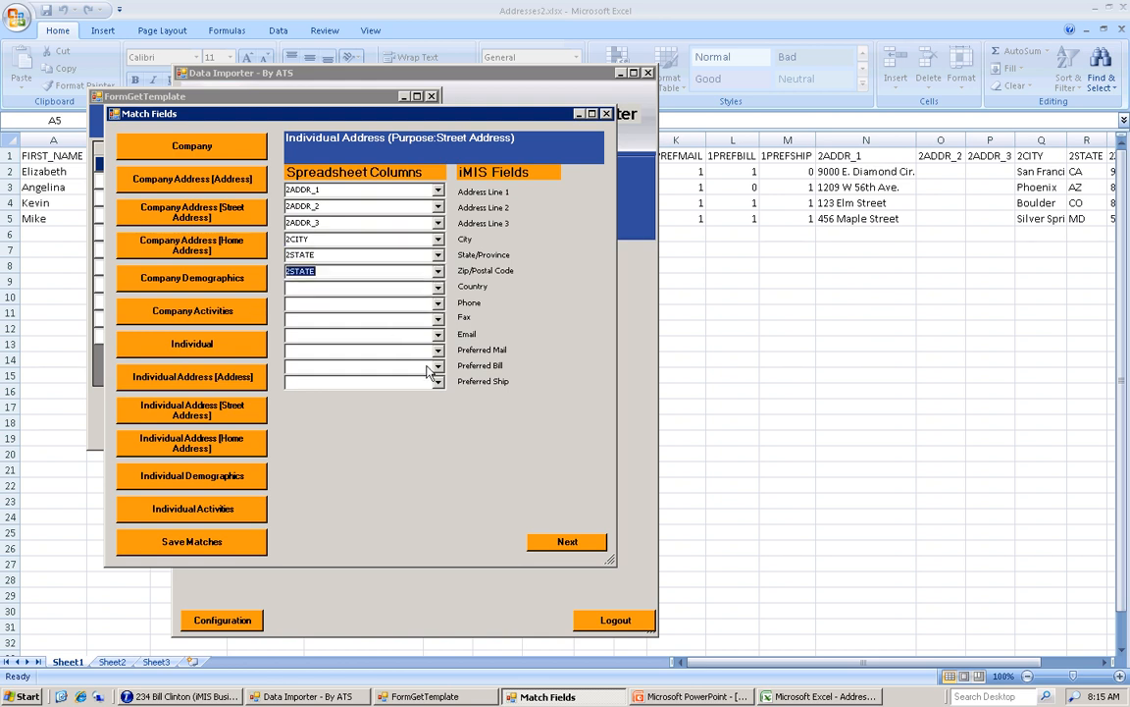
Step: Match 2PREFMAIL, 2PREFBILL and 2PREFSHIP to the Street Address's Preferred Mail, Preferred Bill and Preferred Ship fields
left_click(398, 351)
scroll(439, 399, "down", 5)
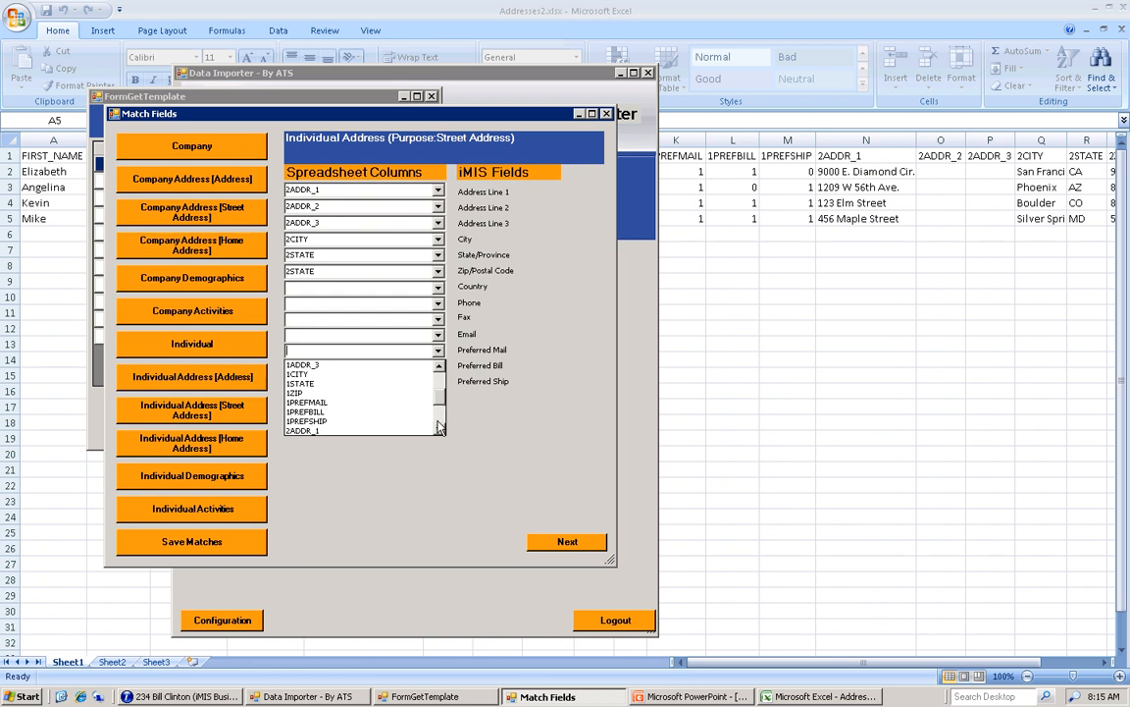
left_click(376, 419)
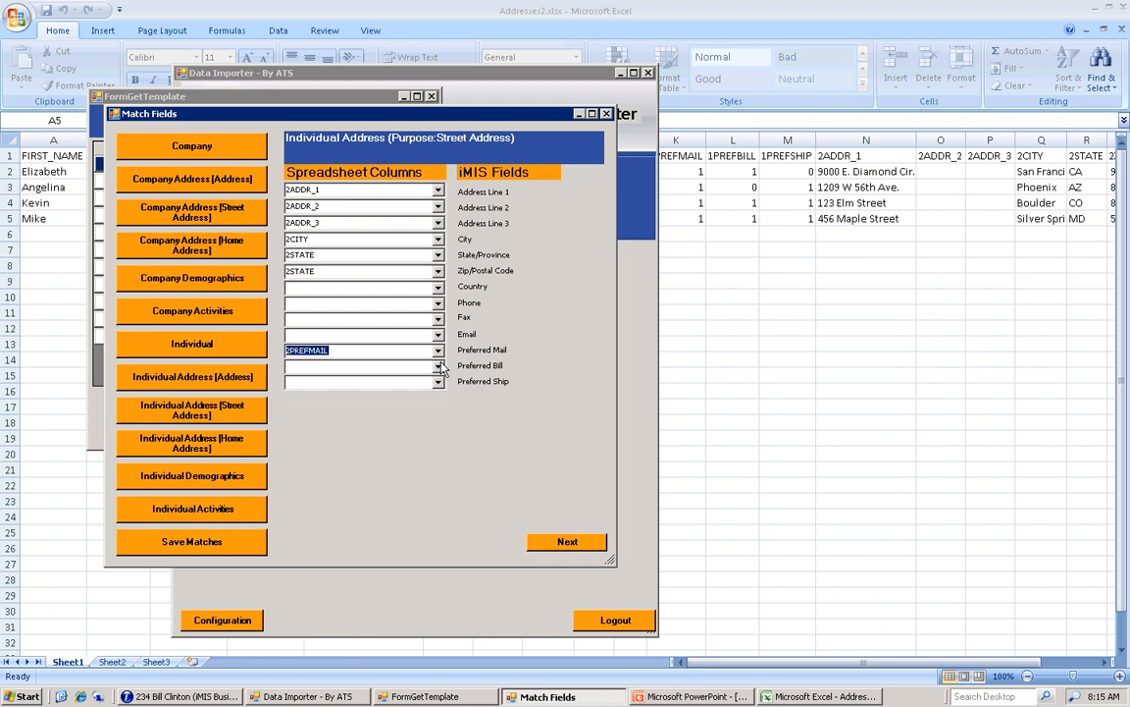
left_click(438, 366)
scroll(440, 444, "down", 2)
scroll(439, 444, "down", 1)
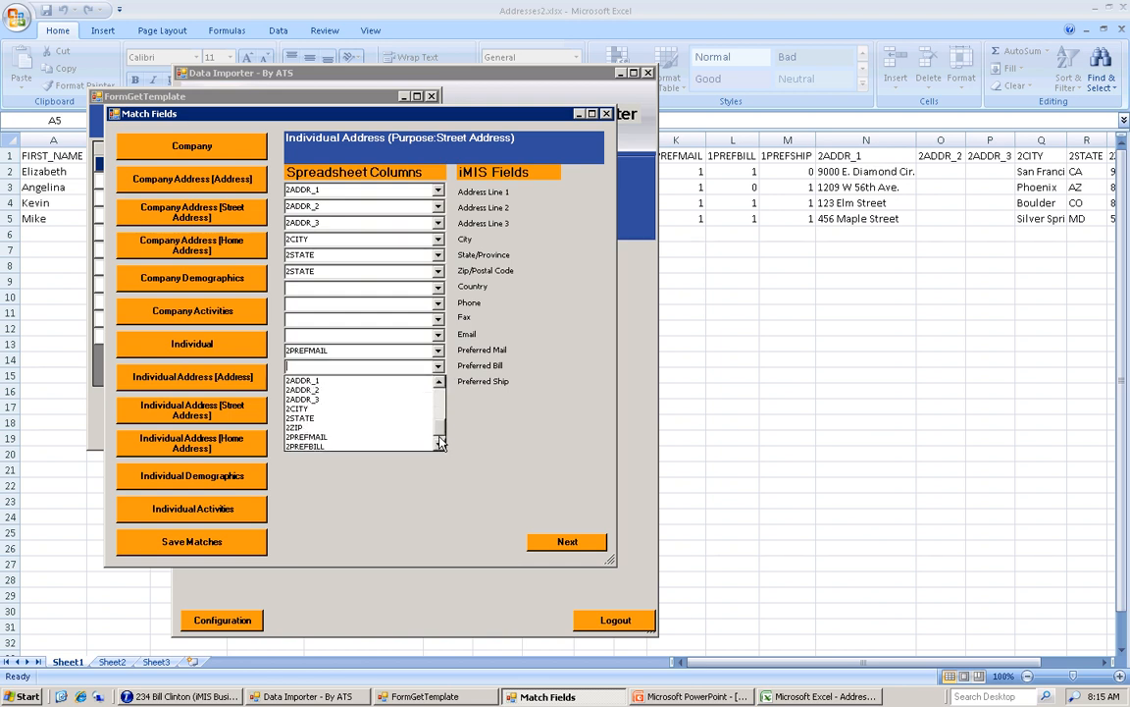
left_click(402, 437)
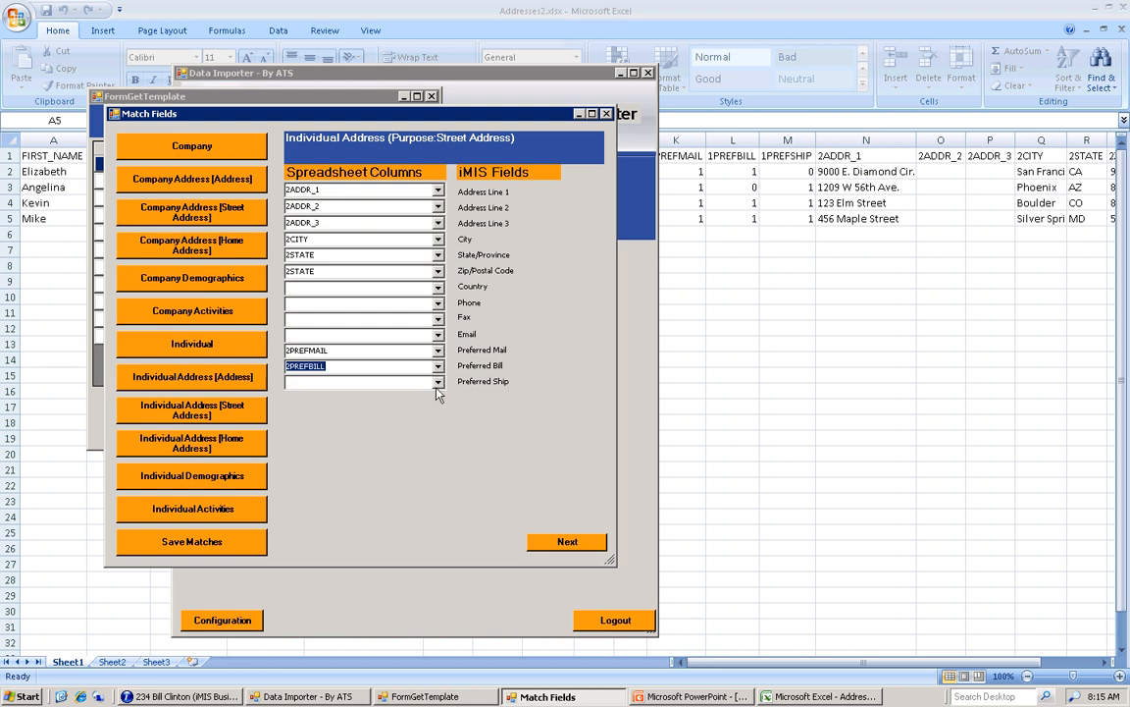
left_click(439, 382)
scroll(444, 442, "down", 5)
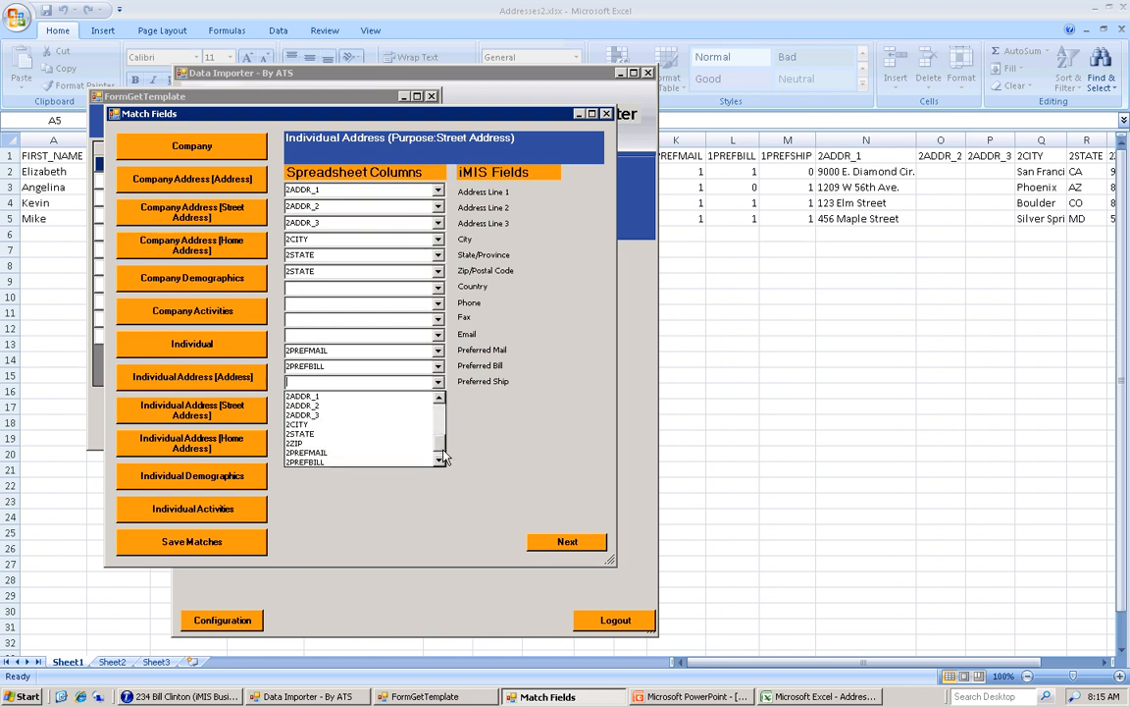
left_click(440, 433)
left_click_drag(440, 430, 439, 465)
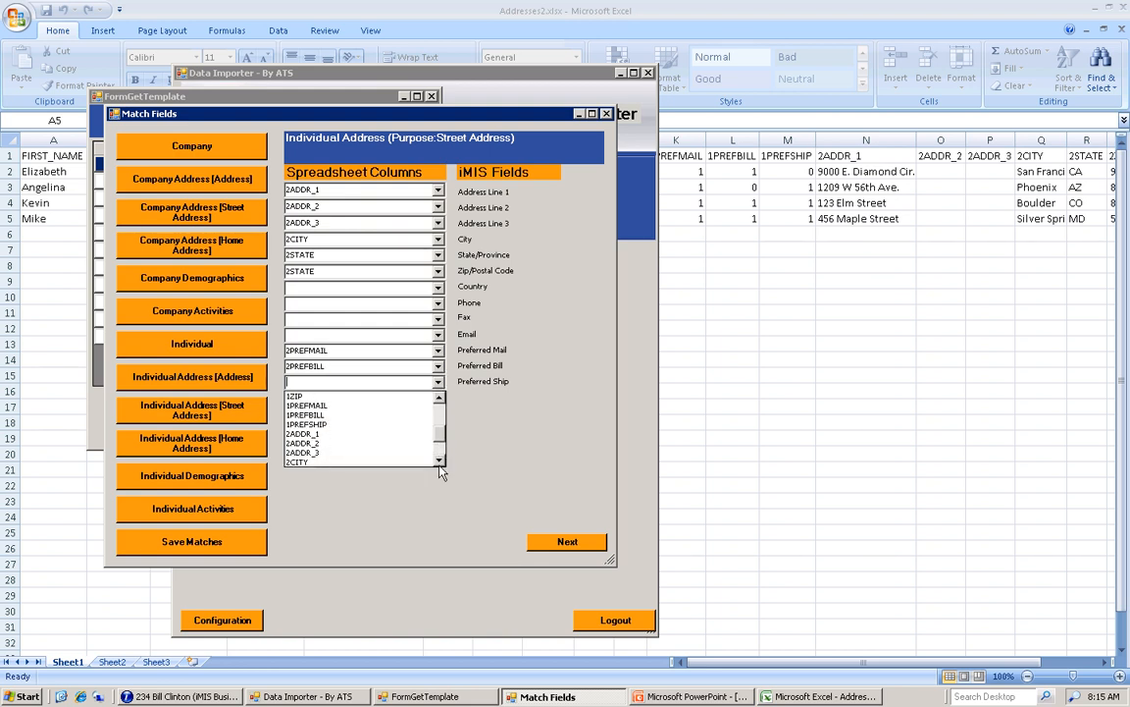
scroll(440, 461, "down", 2)
left_click(361, 461)
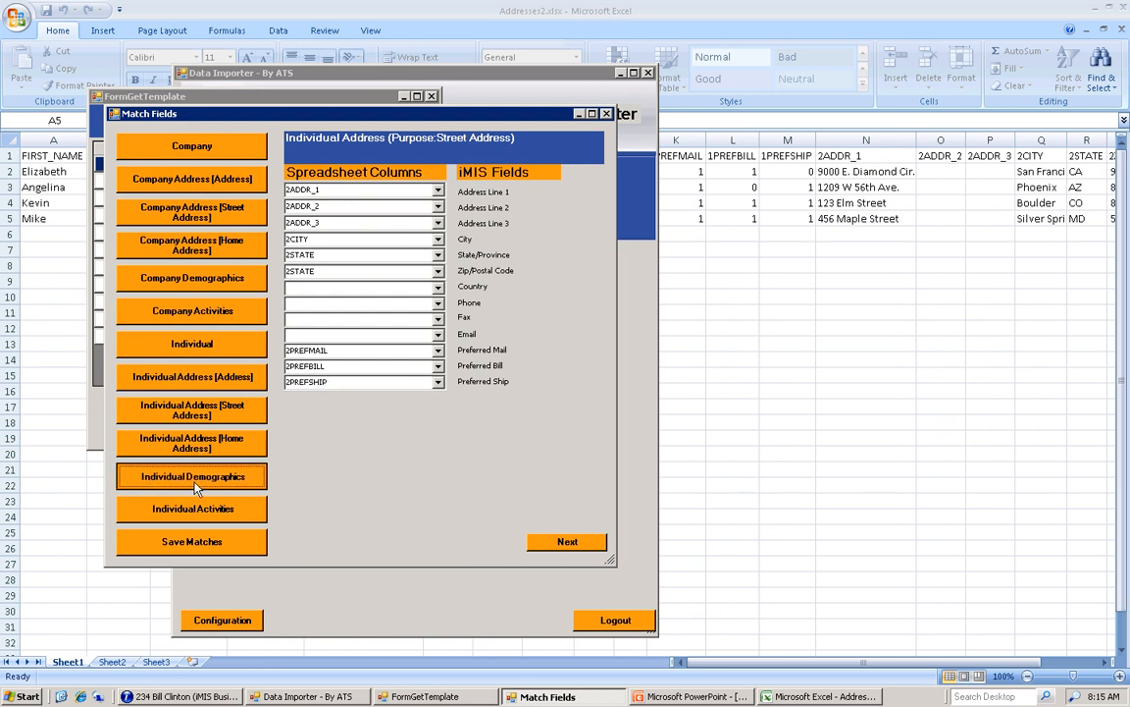
Step: Look through individual demographics and activities, and save the matches as a template with name and description "Address Import Test"
left_click(163, 475)
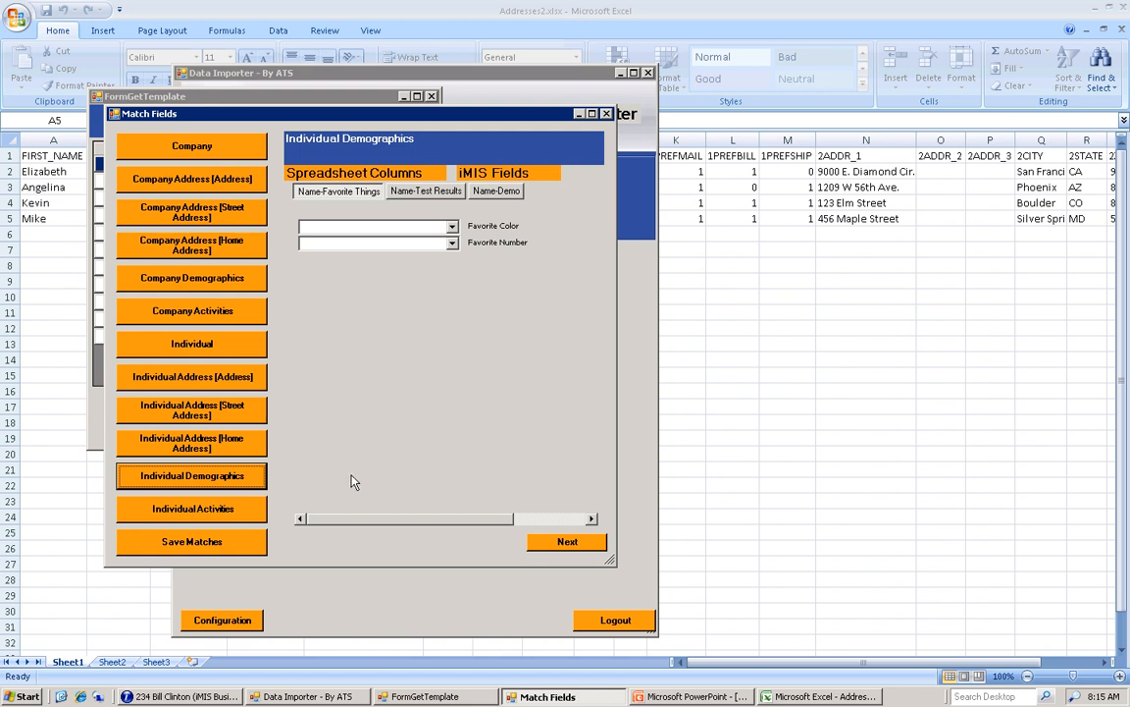
left_click(222, 507)
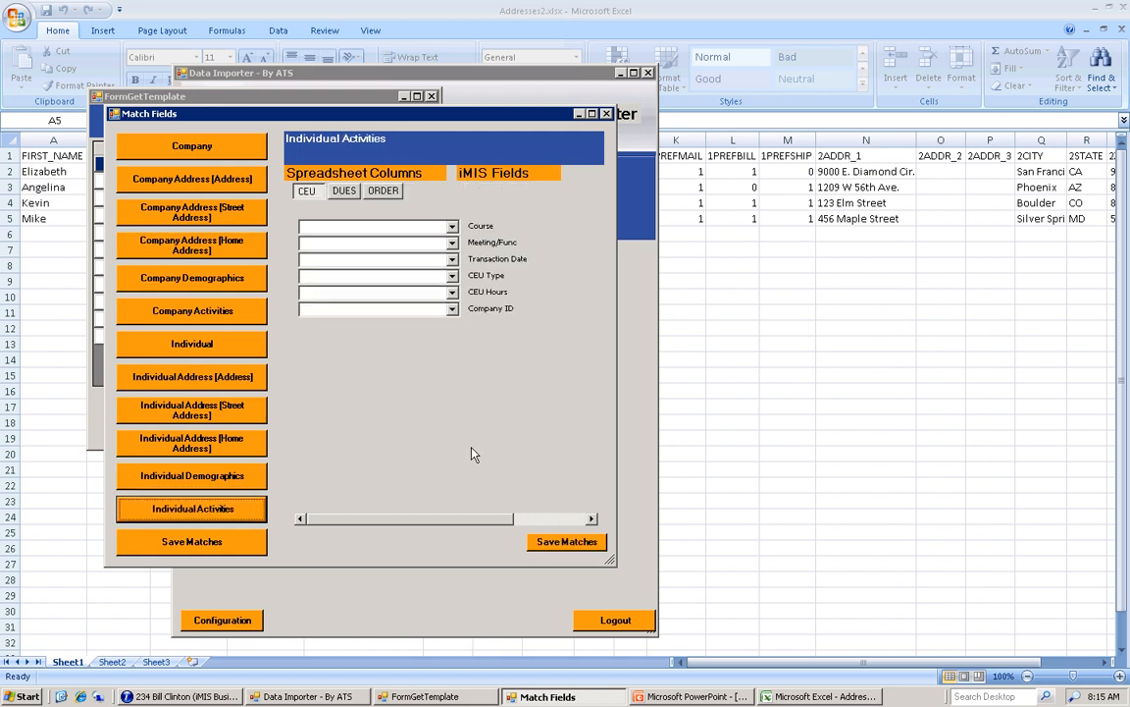
left_click(221, 543)
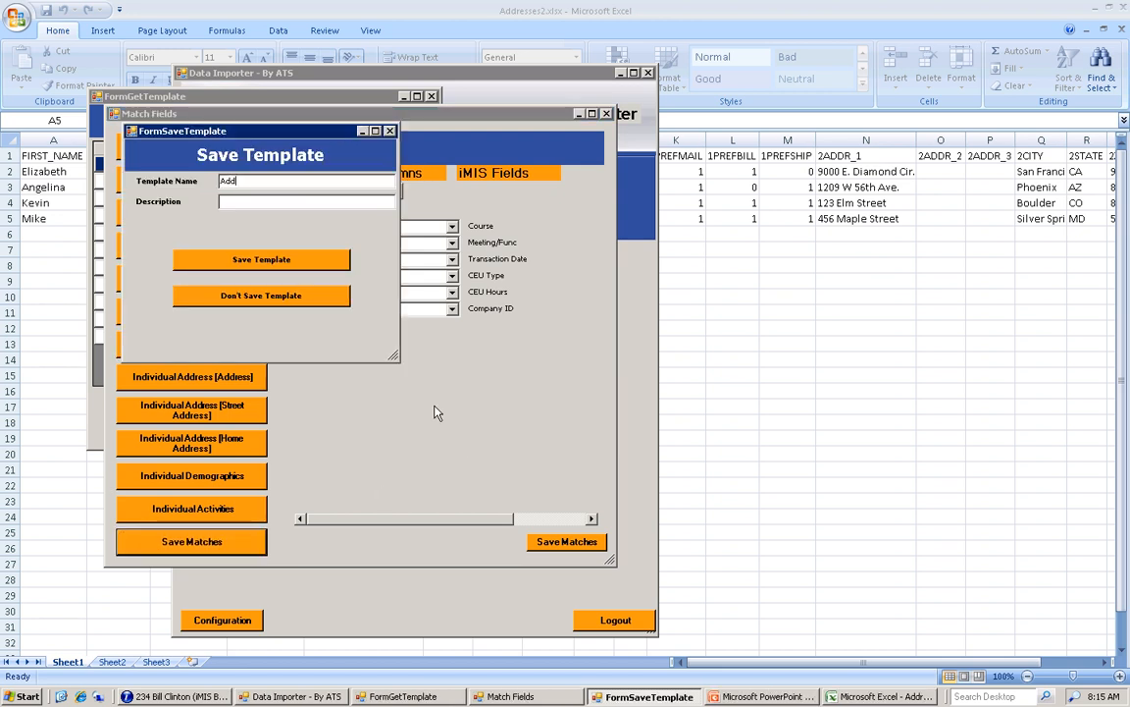
type("Address Import Test")
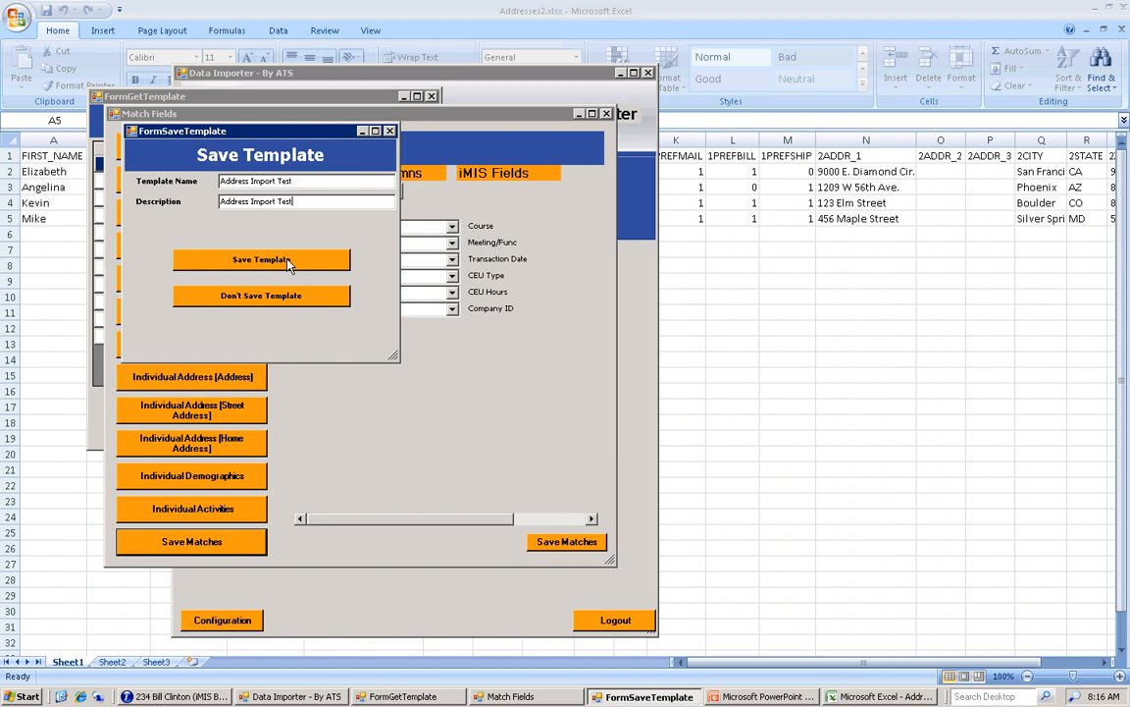
left_click(288, 260)
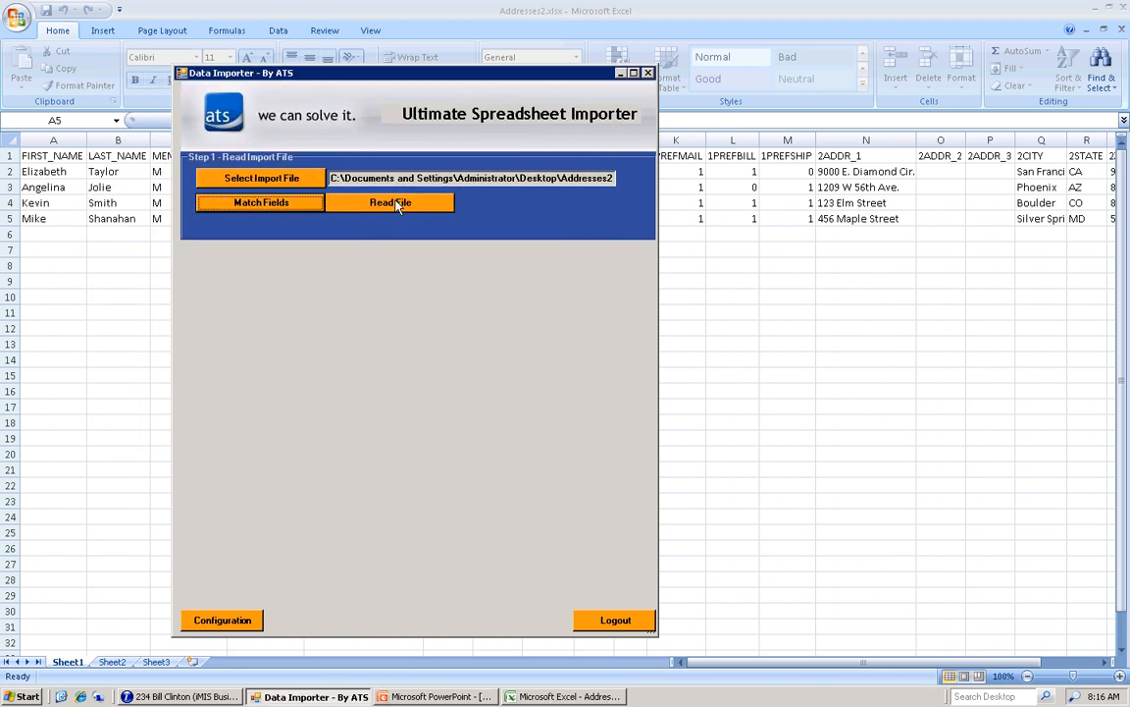
Step: Process the import file through reading, record validation and name matching
left_click(398, 204)
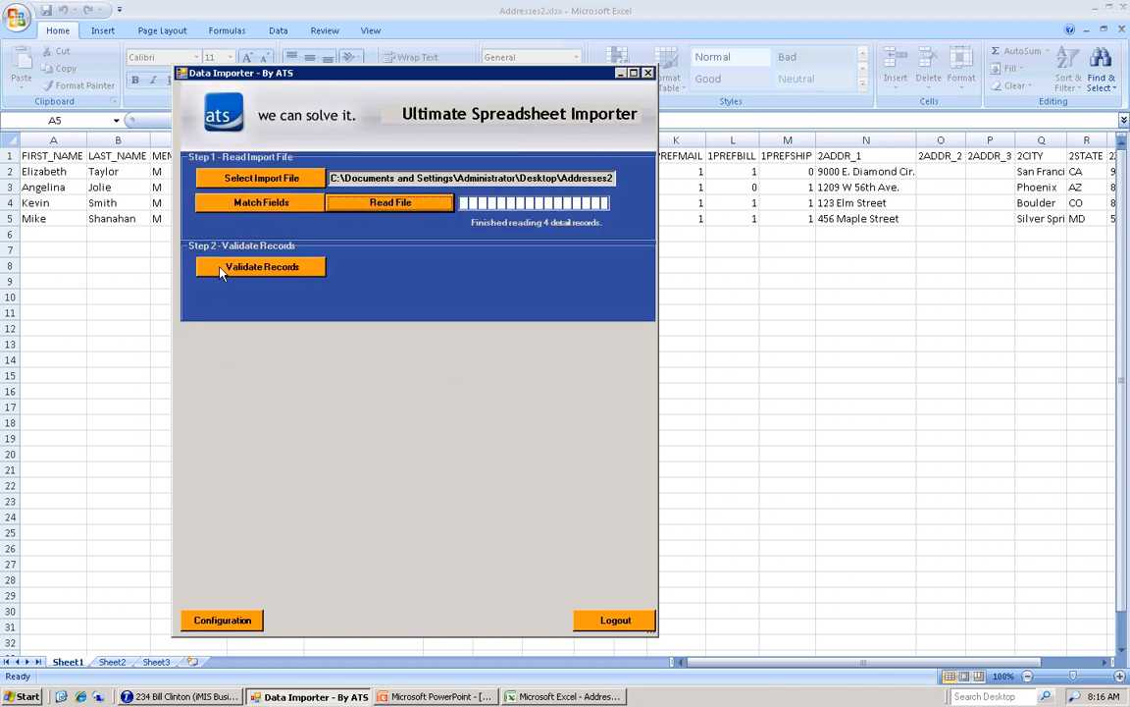
left_click(221, 273)
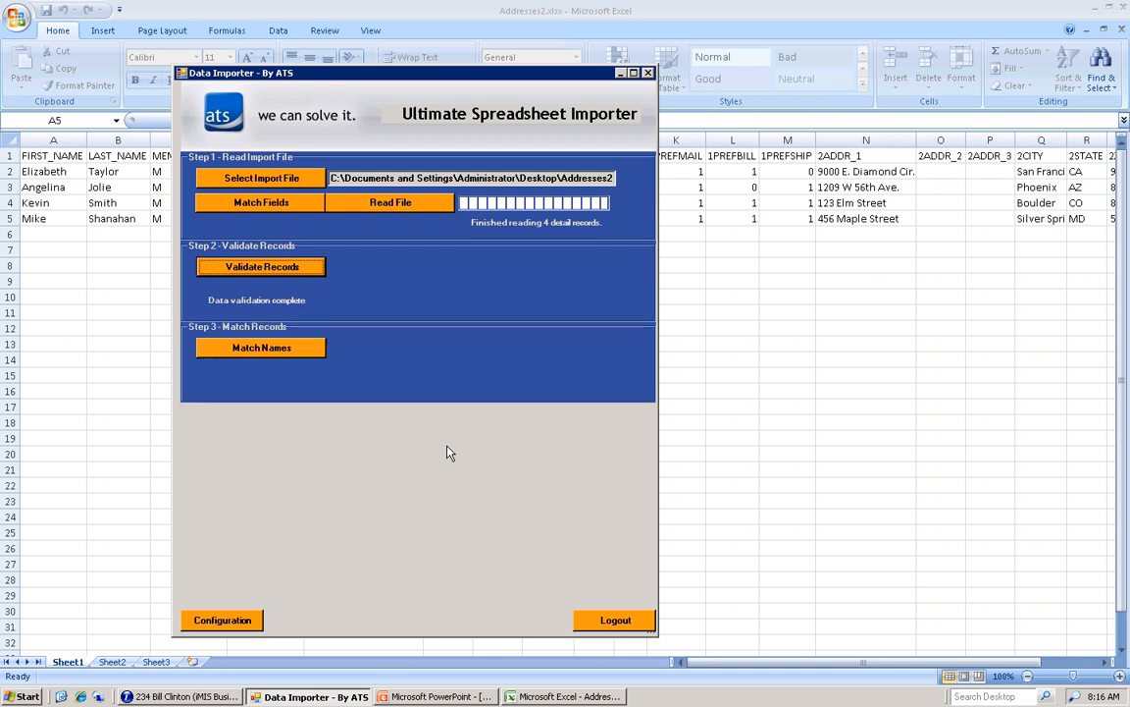
left_click(248, 347)
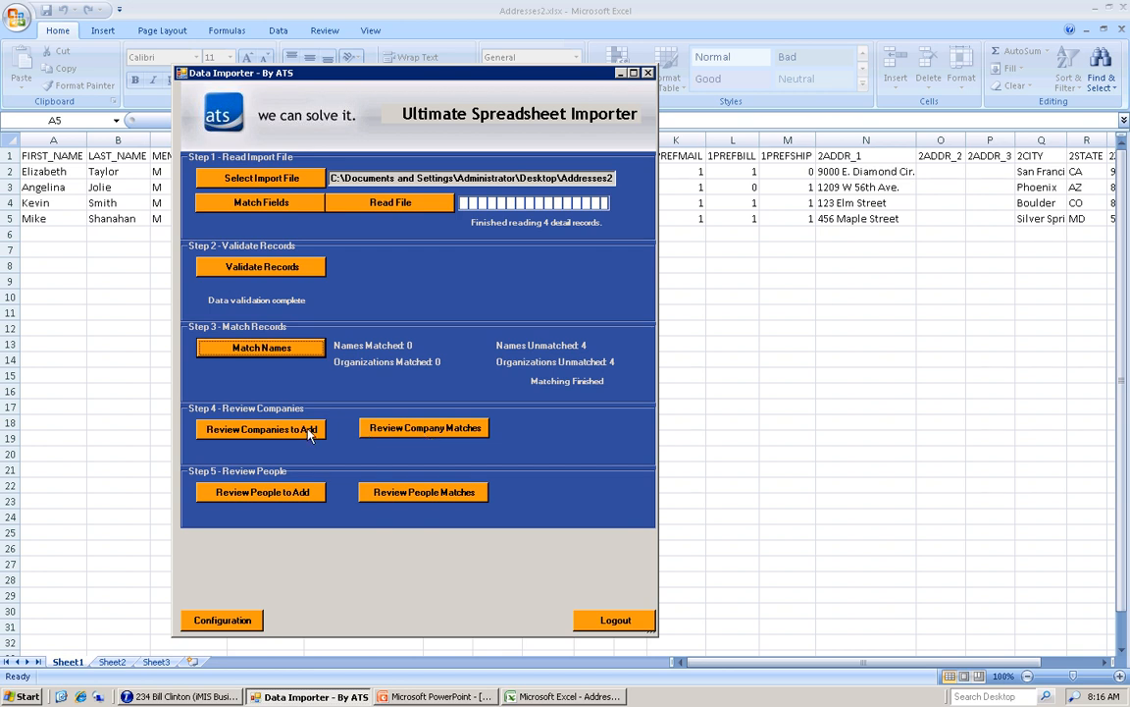
Step: Review the people to add, mark all of them for upload and upload them into iMIS
left_click(306, 494)
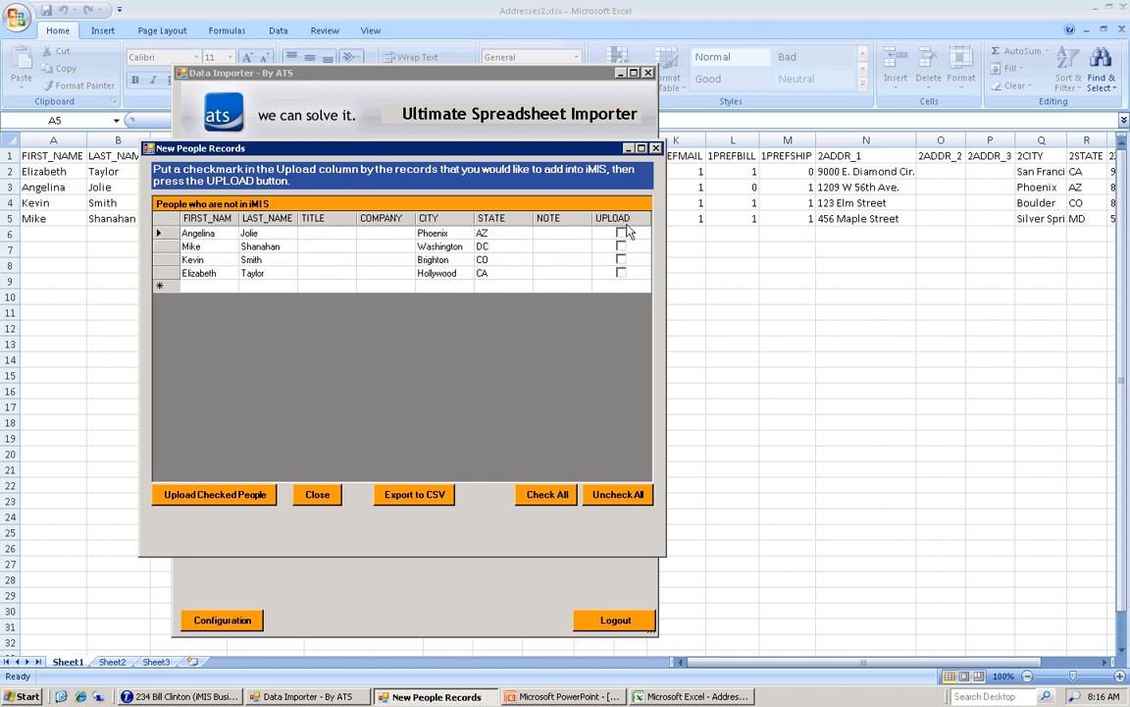
left_click(547, 495)
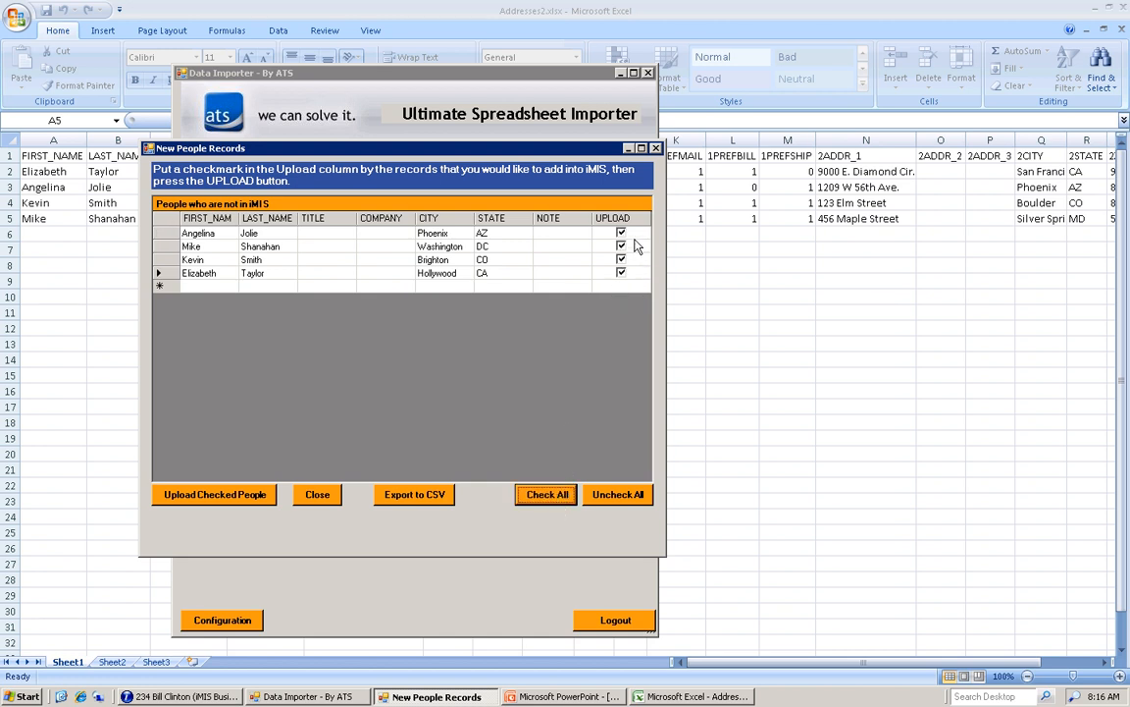
left_click(206, 492)
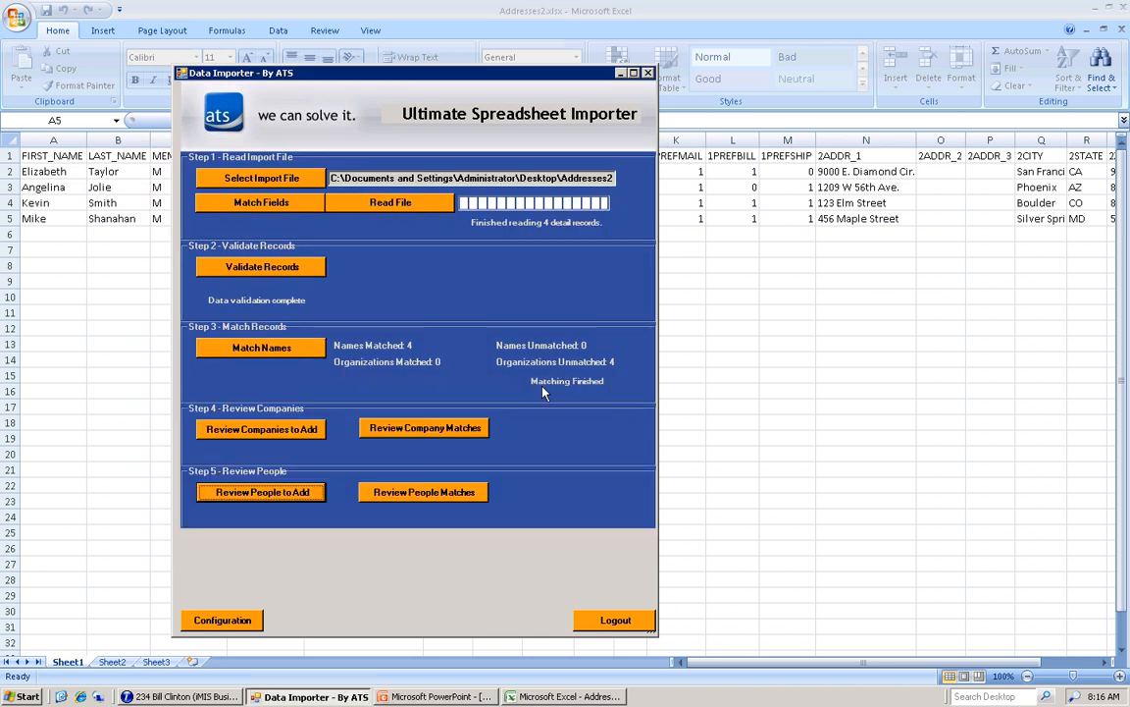
Step: Switch to iMIS, search by name for the newly imported Phoenix, AZ customer and view the record's Status details
left_click(209, 696)
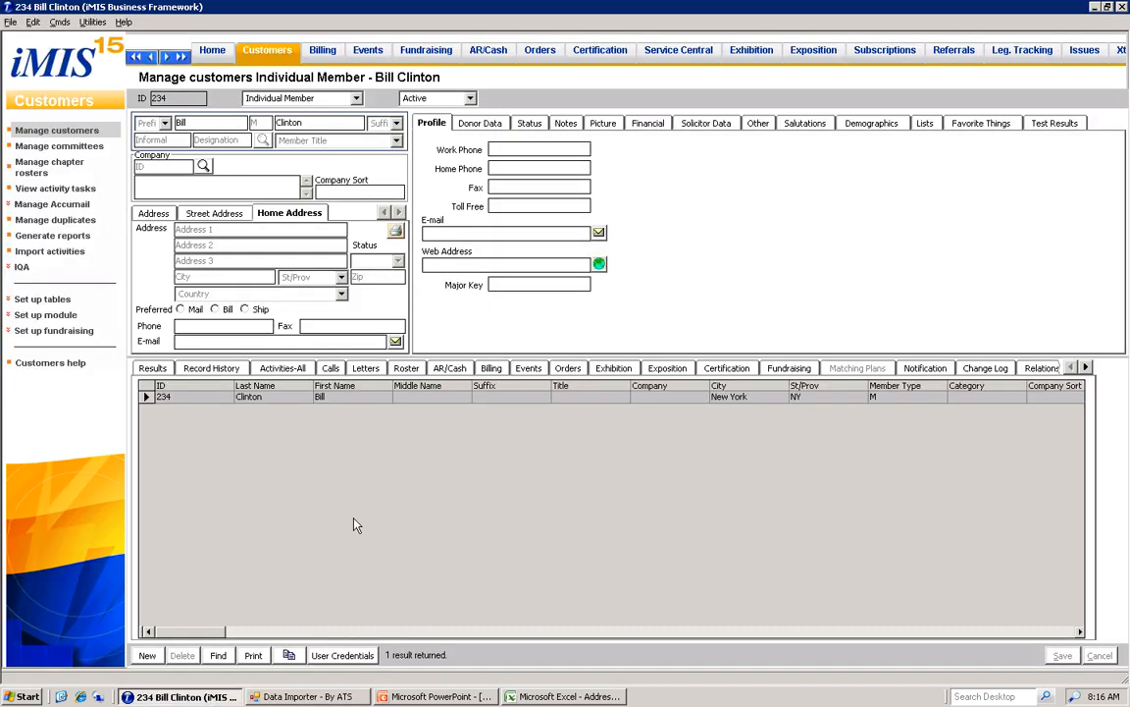
key("ctrl+f")
type("joll")
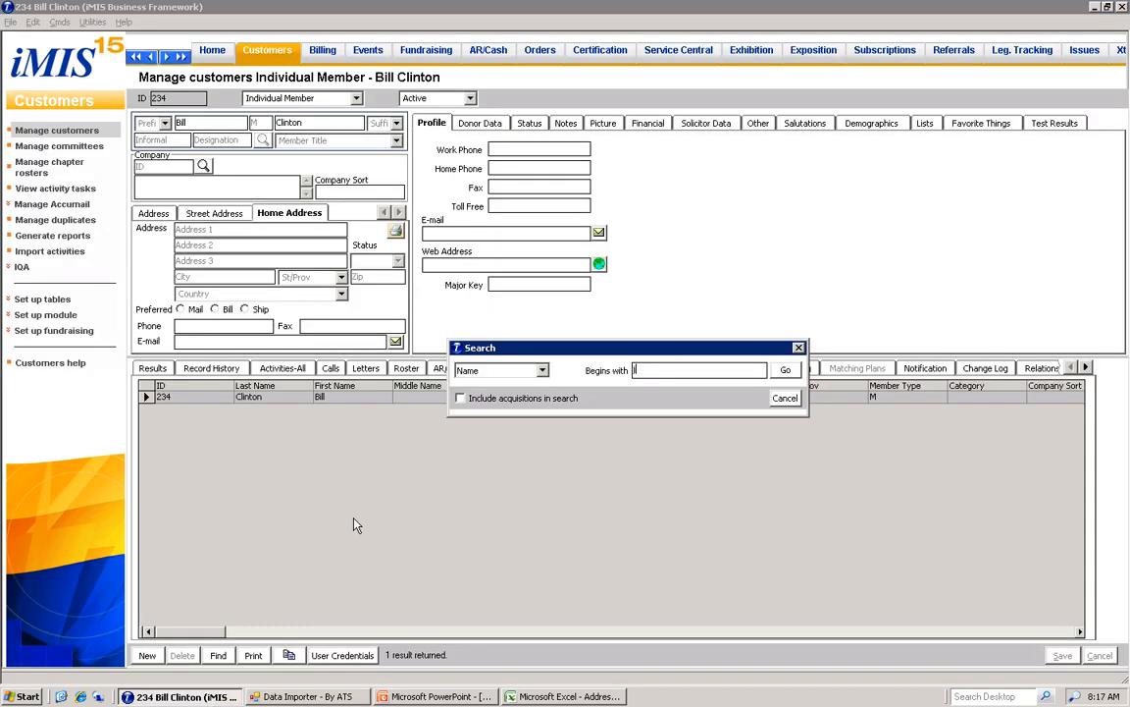
type("e,an")
key("Return")
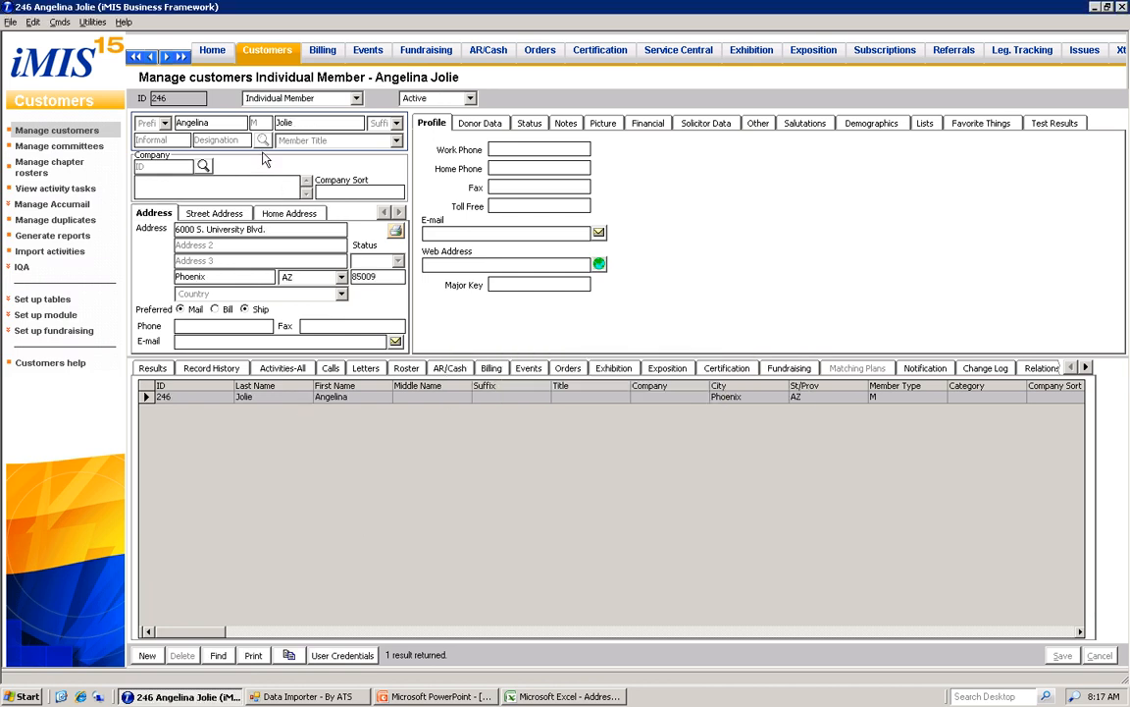
left_click(529, 125)
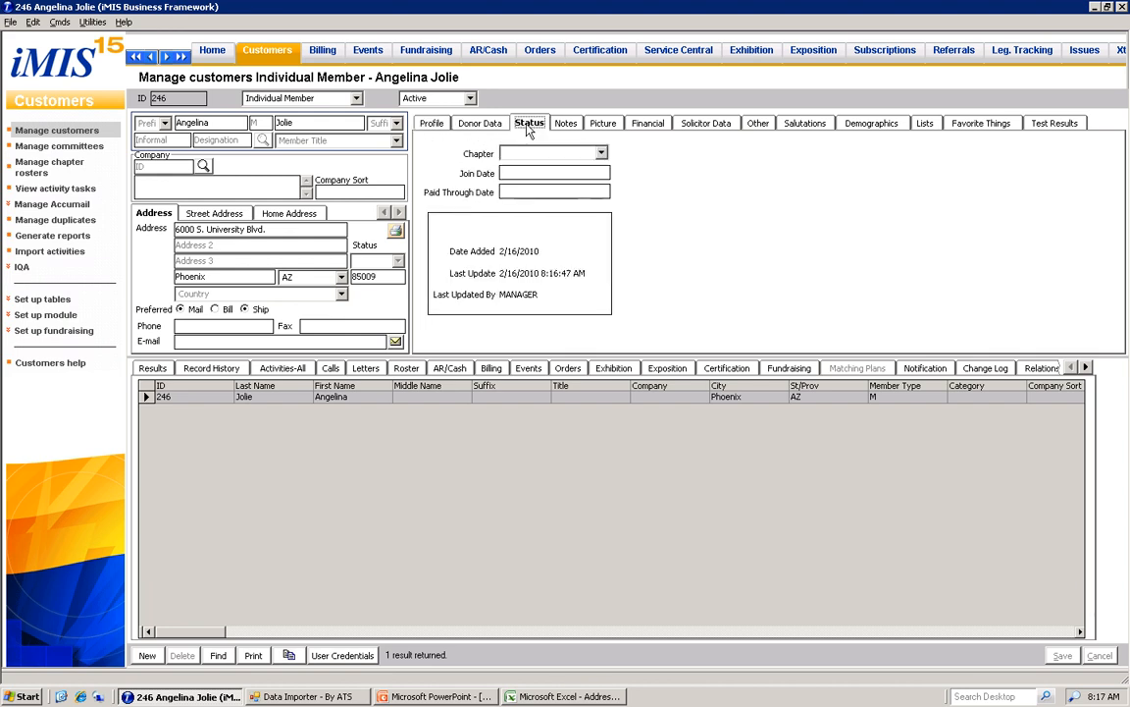